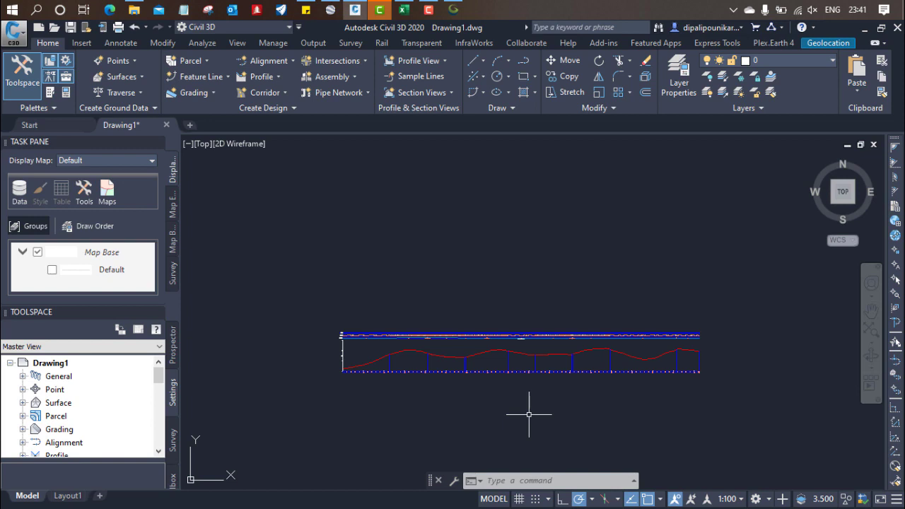
Step: Start creating a layout profile on the existing profile view, named "Vertical curve", with the Existing Ground Profile style
scroll(366, 384, up, 4)
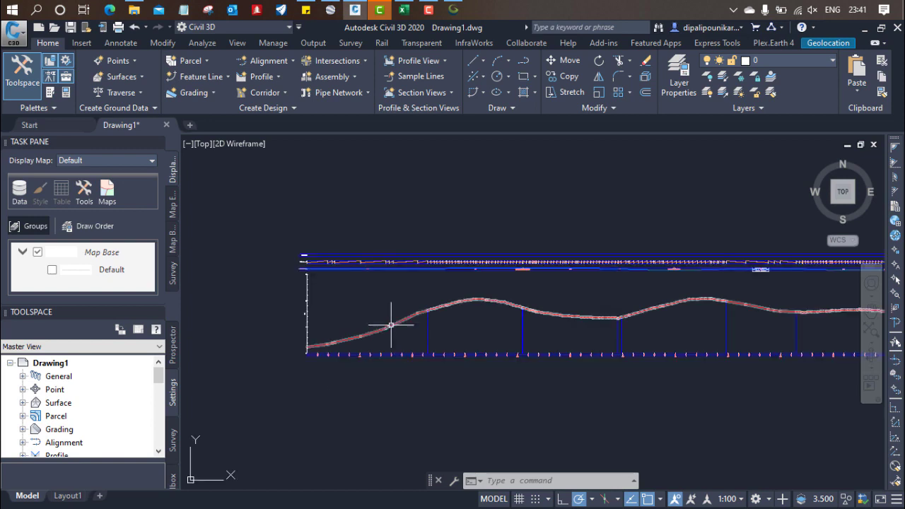
click(352, 354)
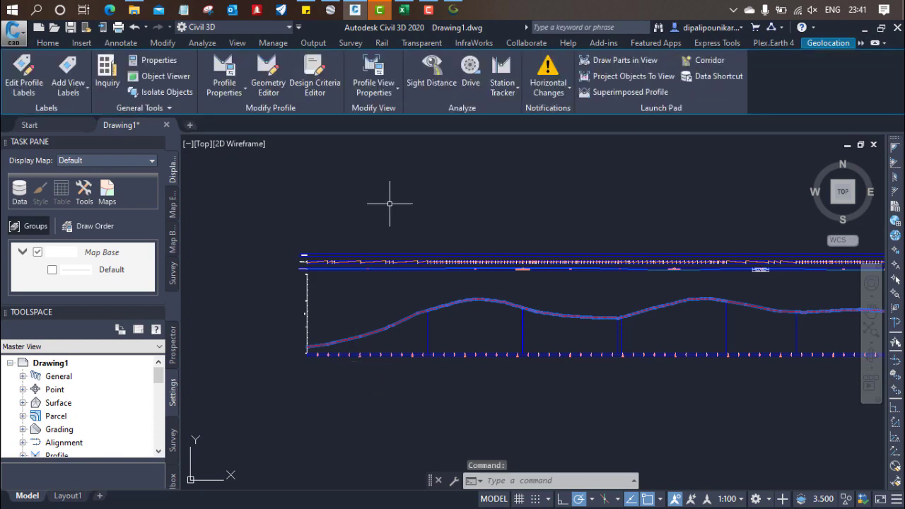
key(Escape)
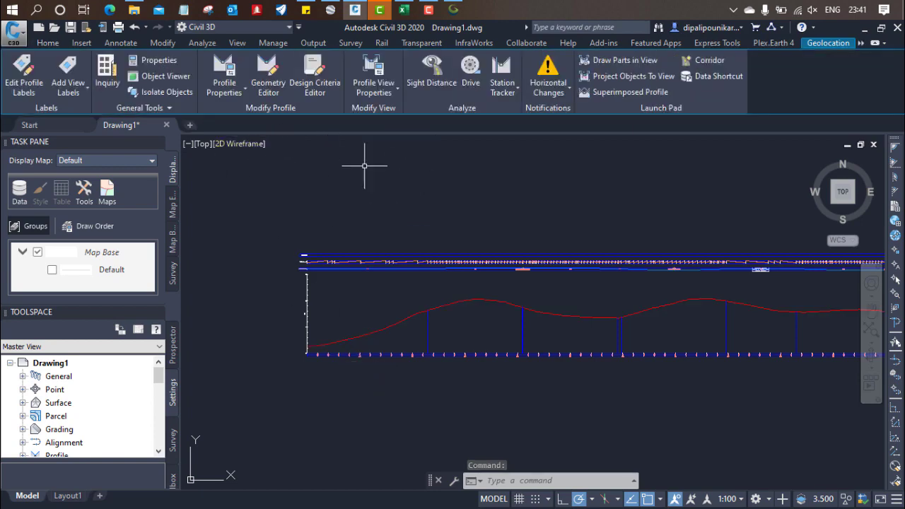
click(306, 320)
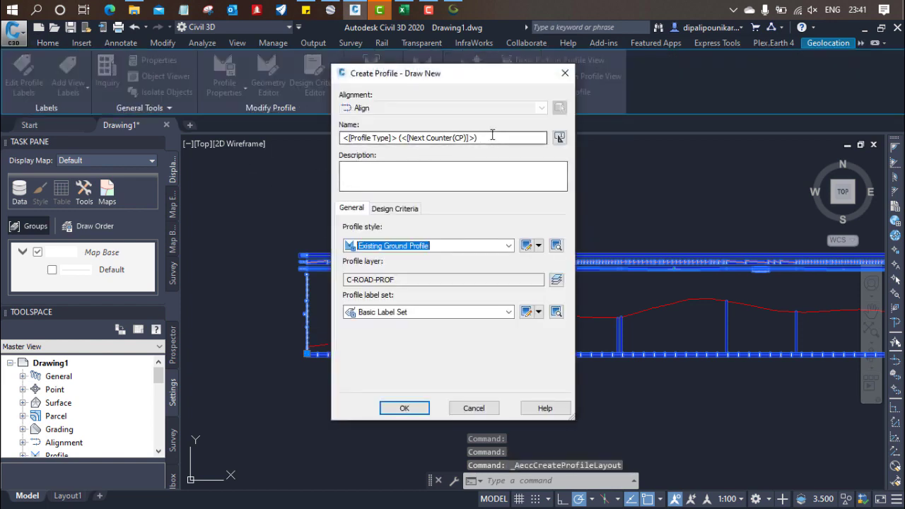
drag(490, 135, 276, 136)
text(Vertical curve)
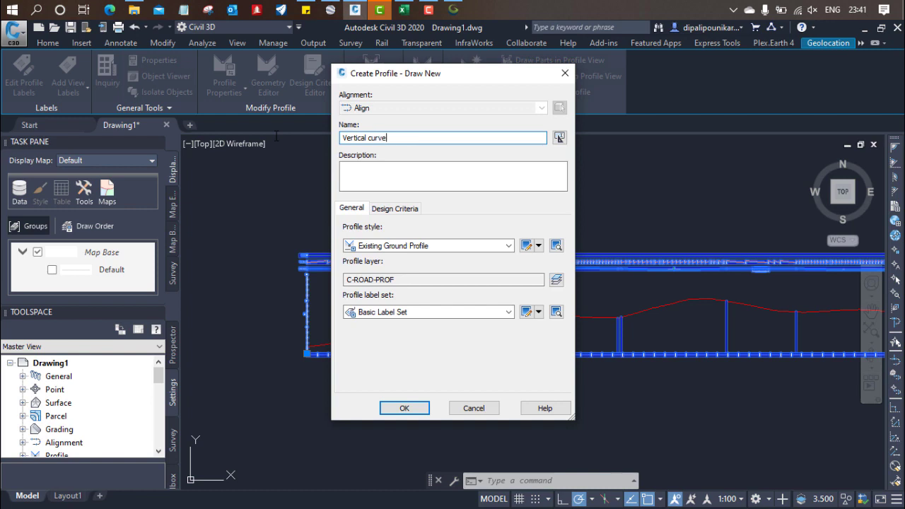
click(450, 246)
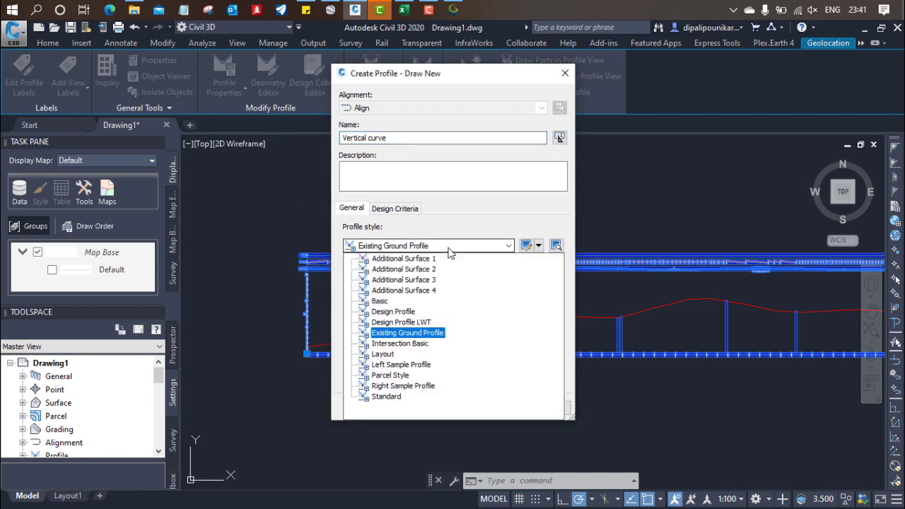
click(449, 248)
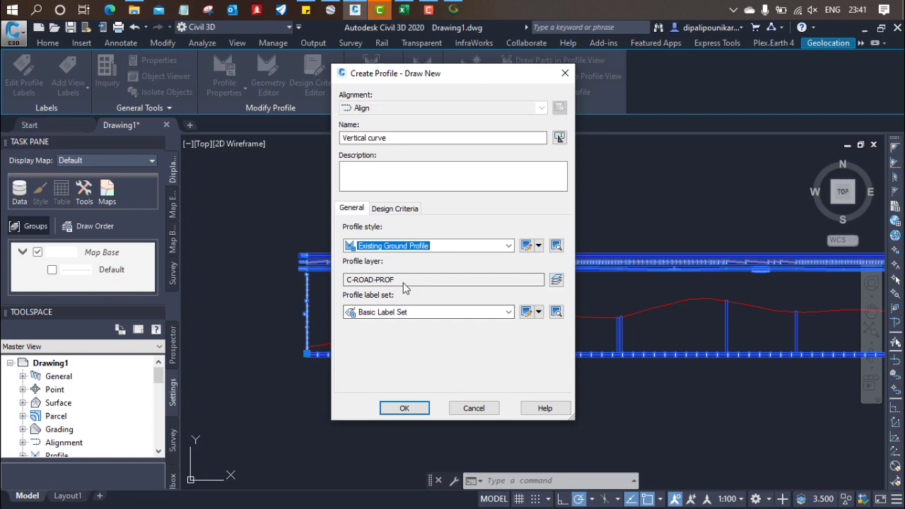
Step: Enable criteria-based design for the profile and load the C3D_Content_India design criteria file
click(410, 210)
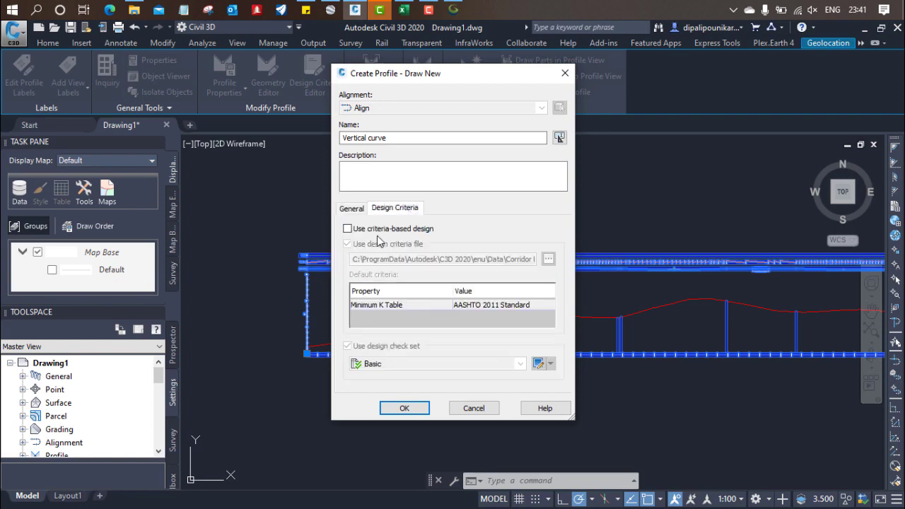
click(378, 230)
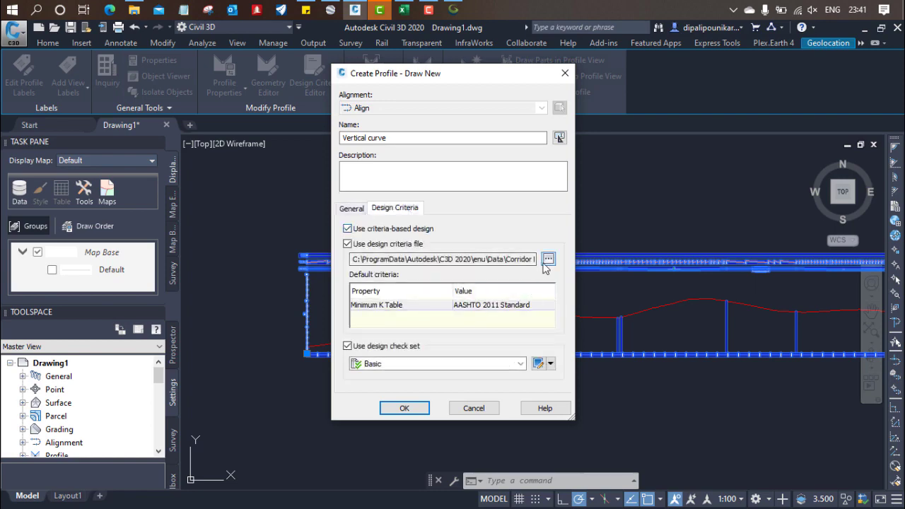
click(548, 259)
click(400, 212)
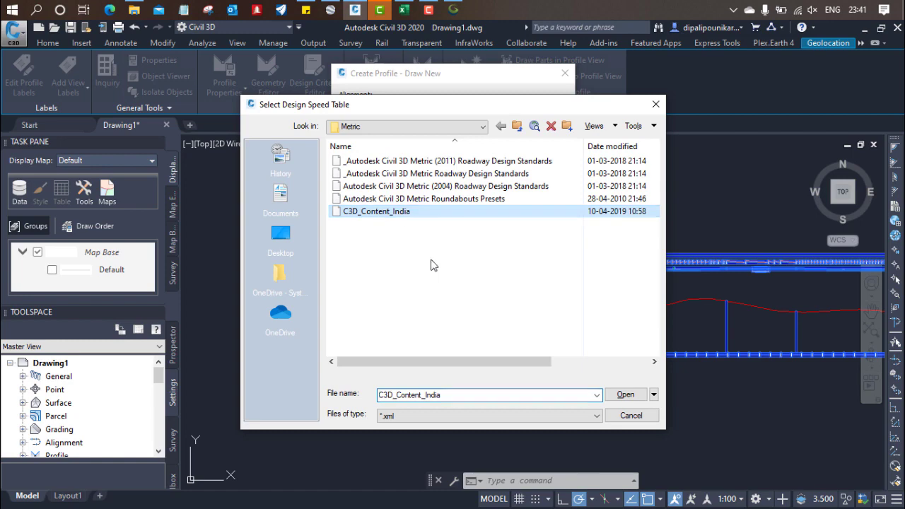
click(623, 395)
Step: Use IRC SP 23 Standards as the minimum K table and create the layout profile
click(495, 313)
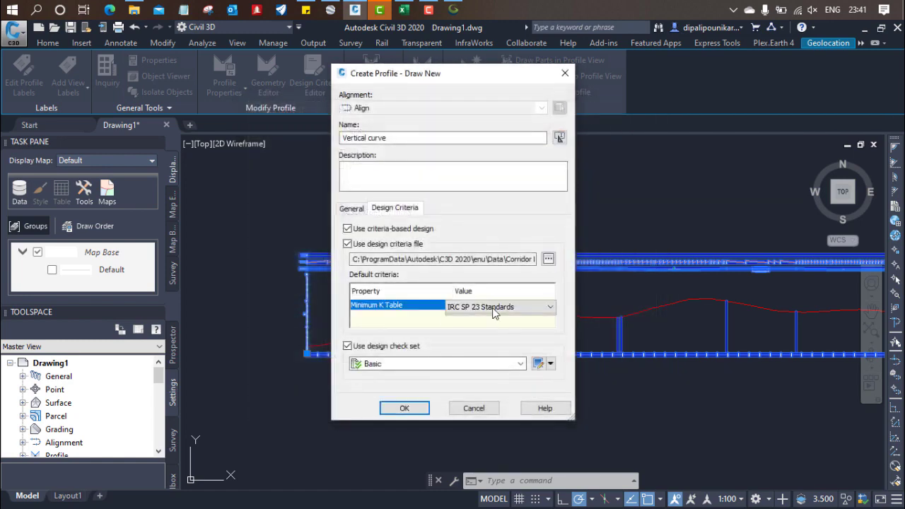
click(495, 313)
click(421, 330)
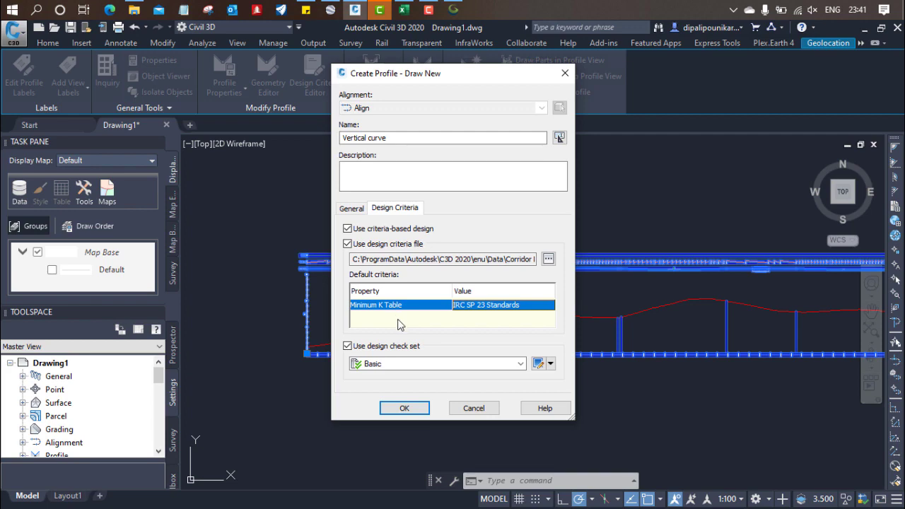
click(408, 409)
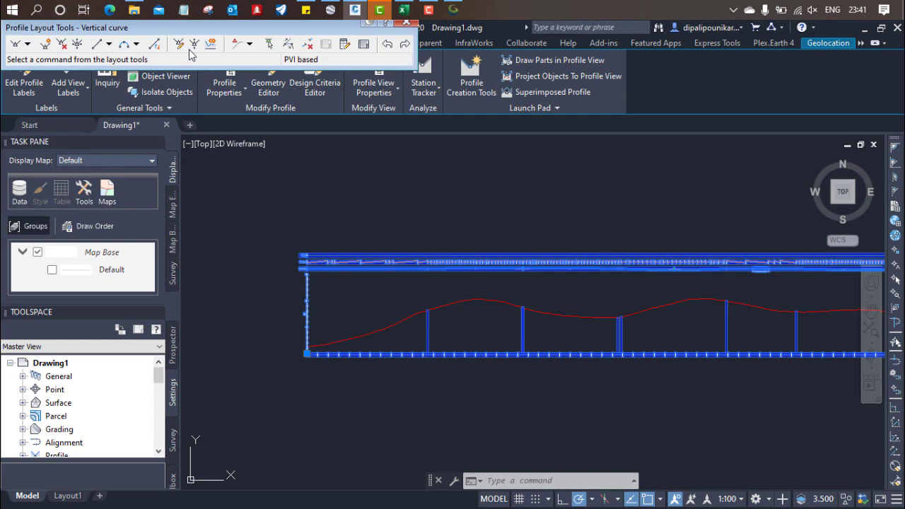
Step: Begin Draw Tangents With Curves, placing the start point where the existing ground line meets the profile view's left elevation axis
drag(183, 33, 378, 75)
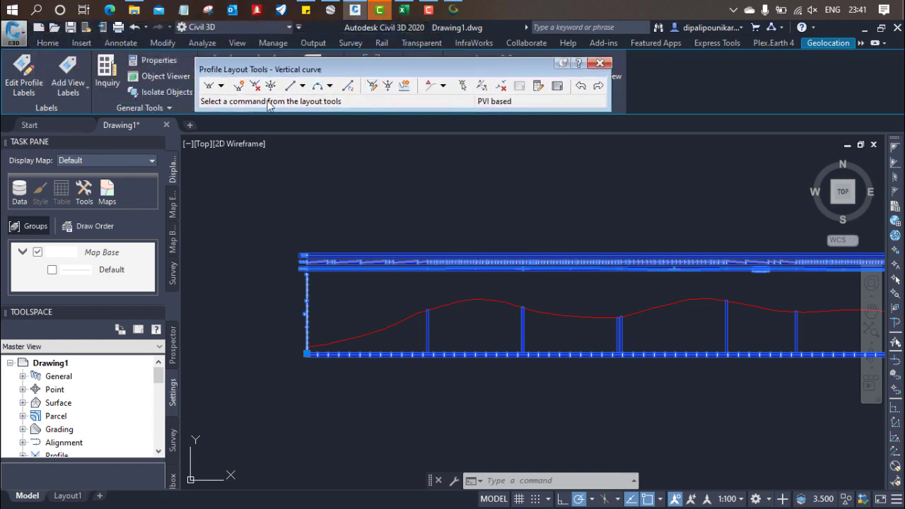
click(222, 85)
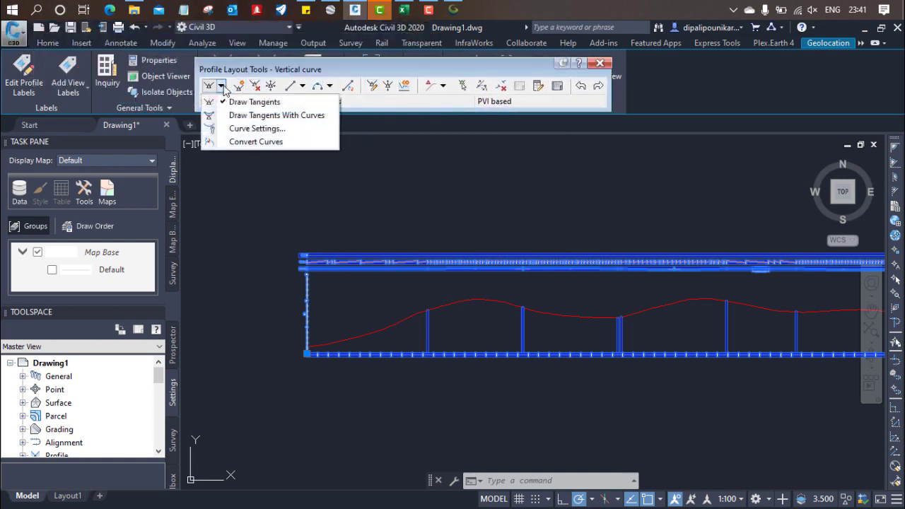
click(262, 115)
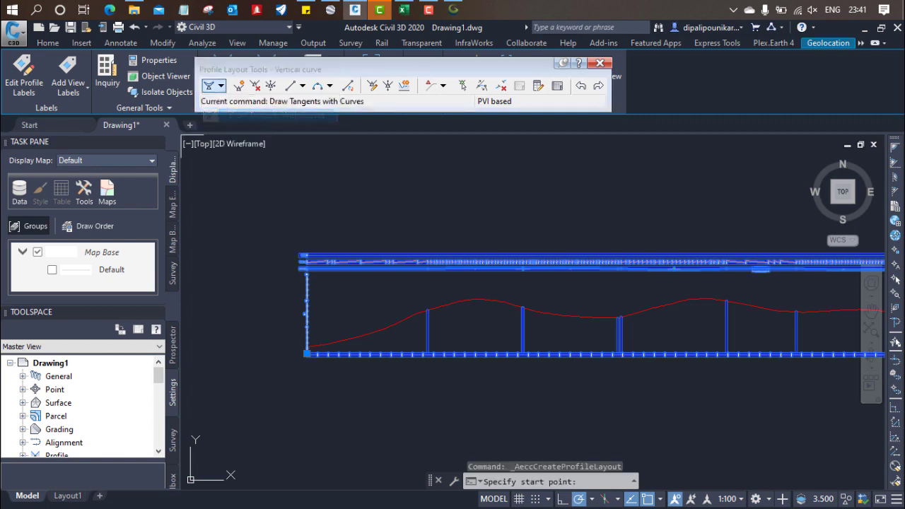
scroll(419, 348, up, 4)
scroll(297, 398, down, 2)
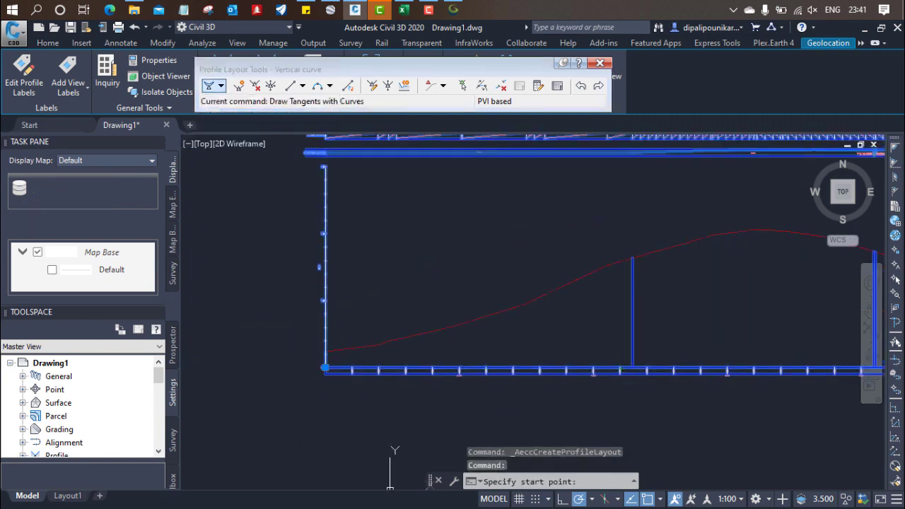
scroll(323, 360, up, 5)
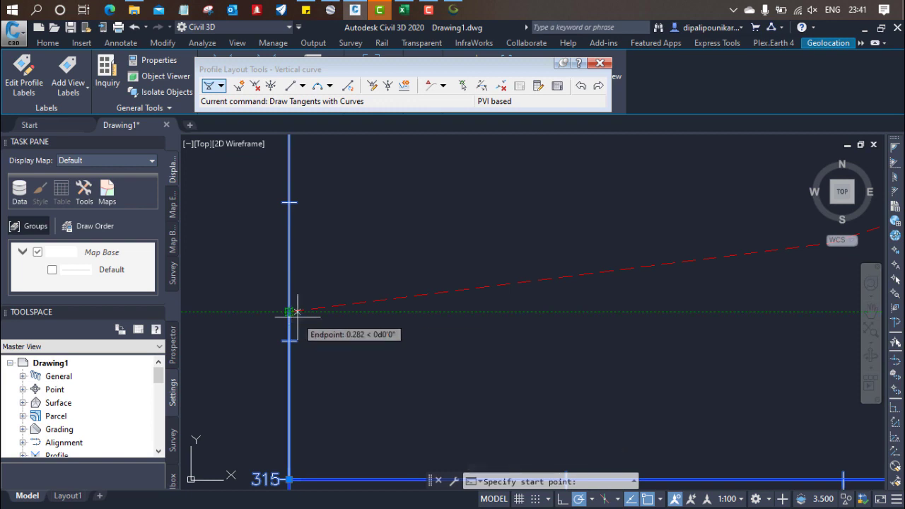
scroll(297, 322, down, 4)
mouse_move(298, 333)
middle_down()
mouse_move(711, 335)
mouse_move(778, 320)
mouse_move(526, 319)
middle_up()
middle_drag(799, 326, 601, 336)
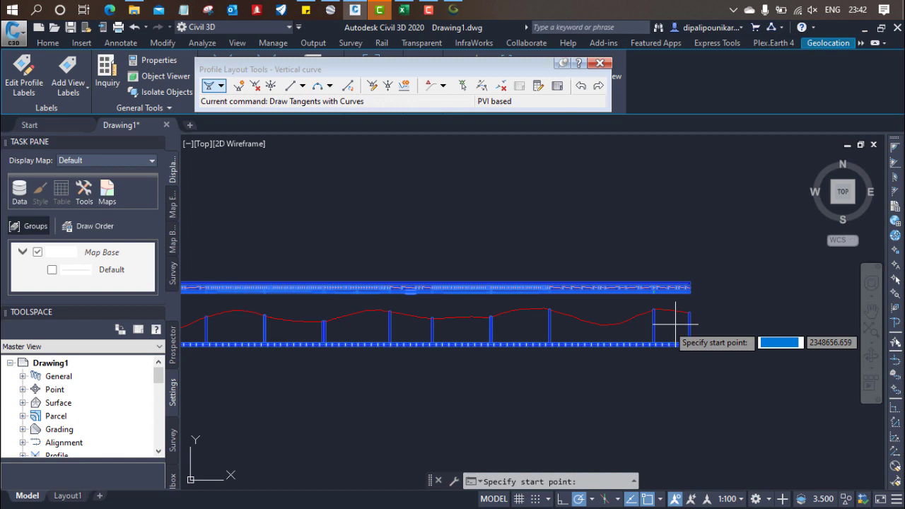
scroll(488, 362, up, 5)
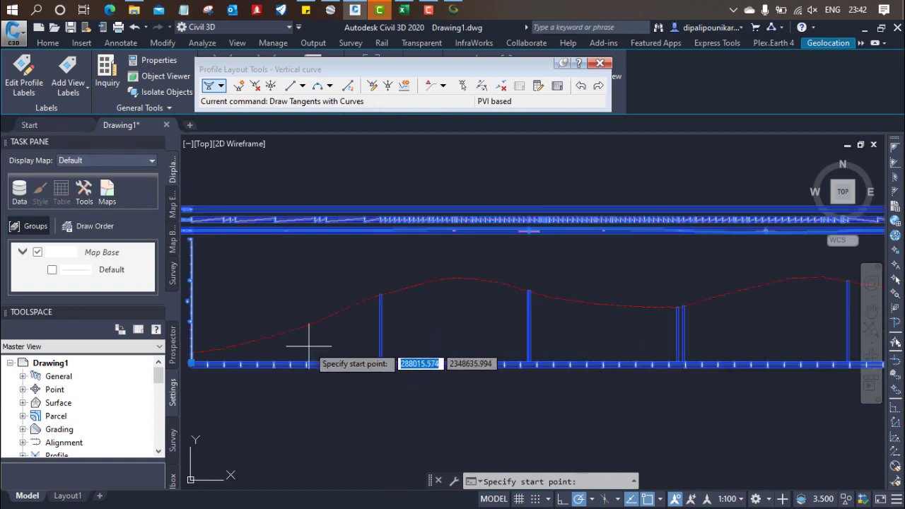
scroll(309, 350, up, 6)
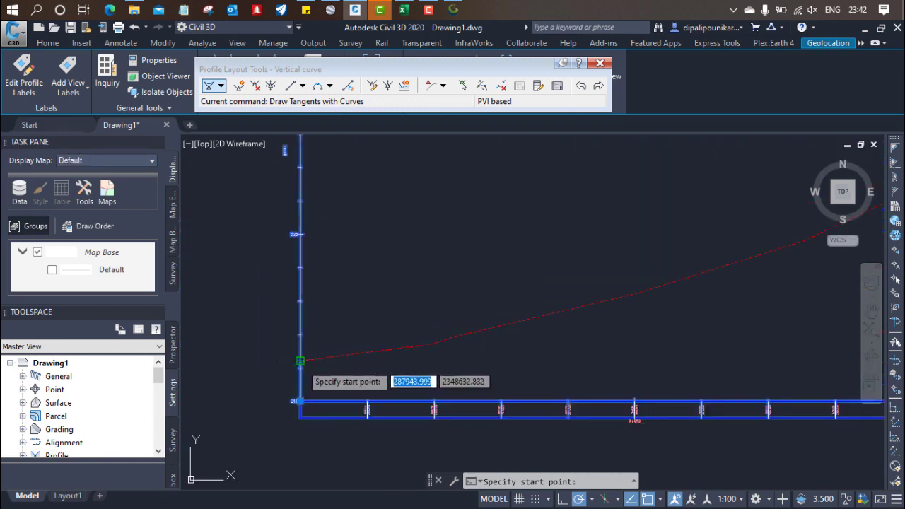
click(299, 362)
Step: Draw the first tangent rising gently to a point below the ground line, between the second and third vertical station lines
scroll(564, 366, down, 3)
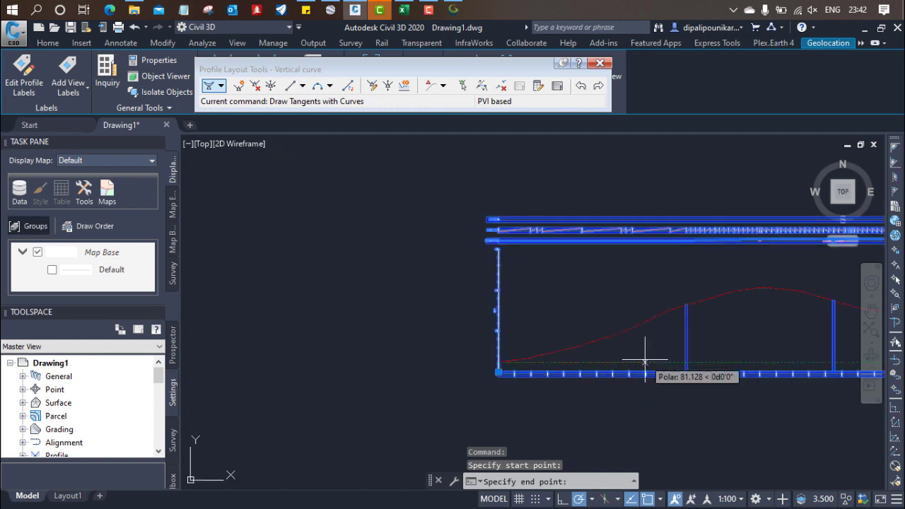
middle_drag(645, 362, 530, 364)
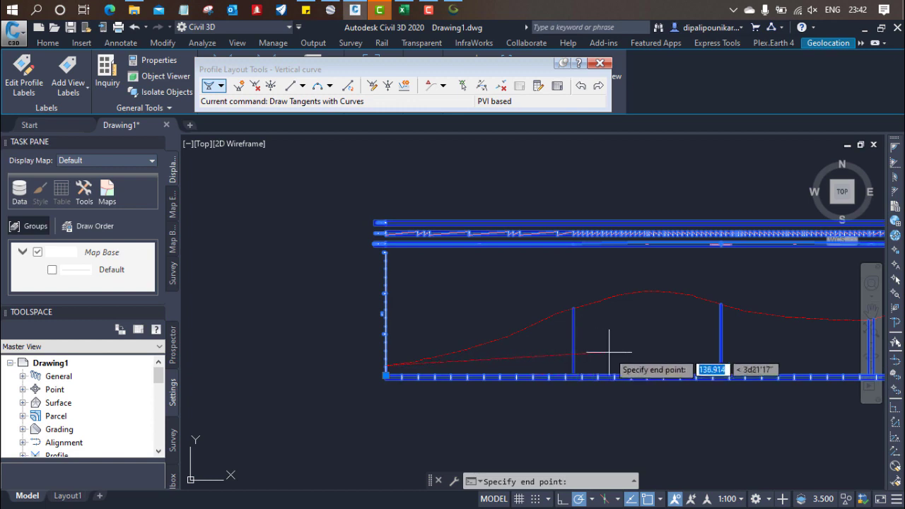
click(783, 336)
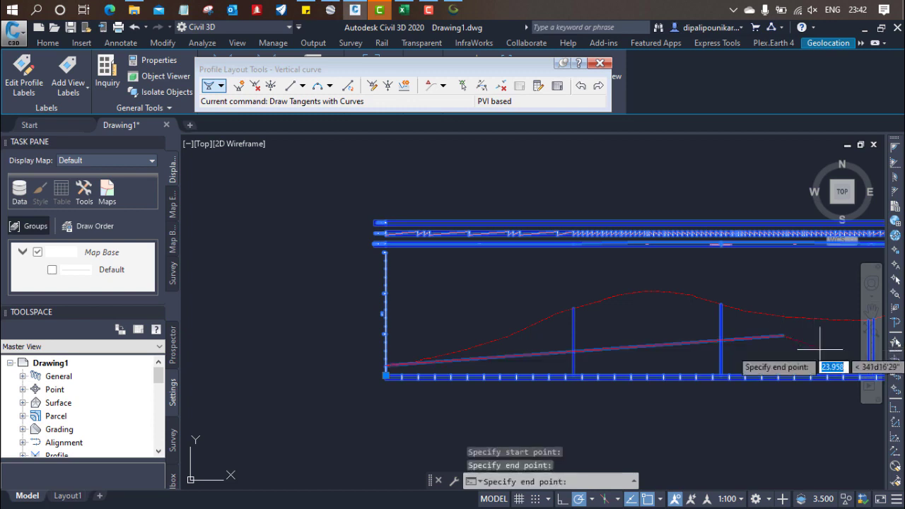
Step: Draw the second tangent upward to a point slightly above the ground line, just before its second crest
middle_drag(821, 349, 469, 357)
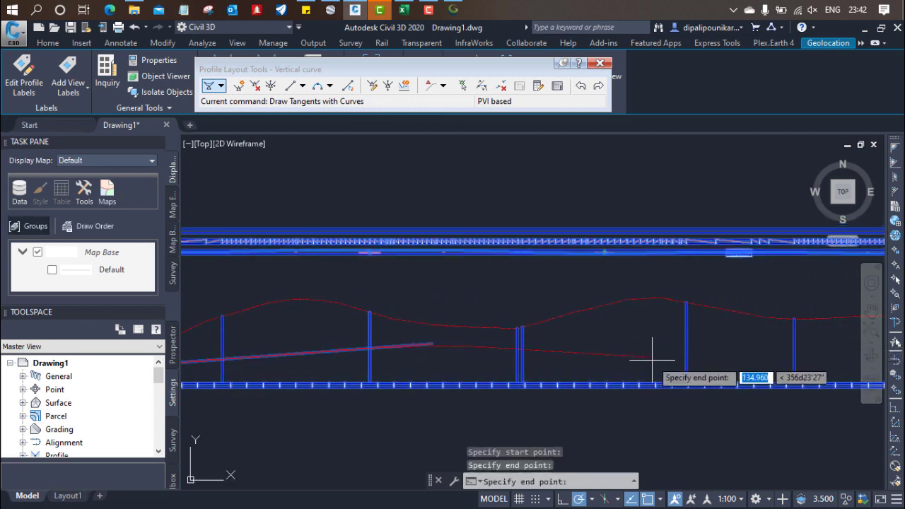
scroll(653, 369, up, 3)
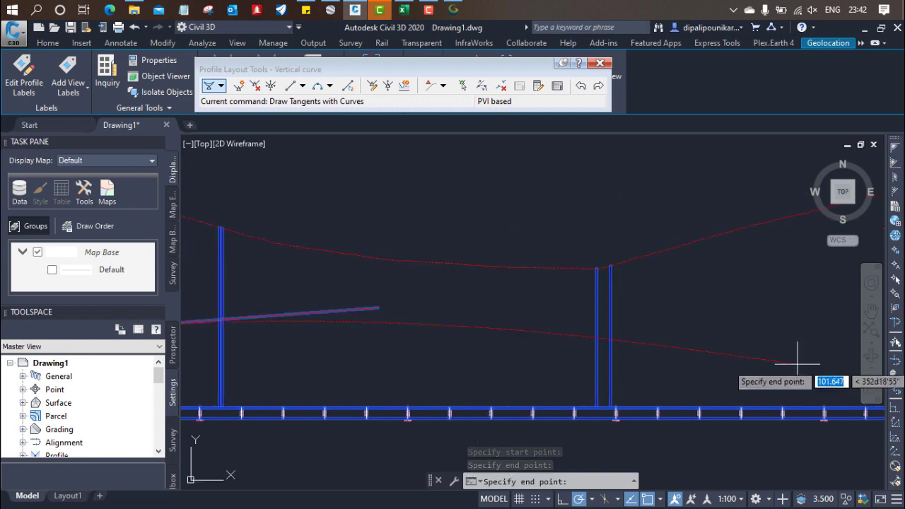
scroll(799, 376, down, 5)
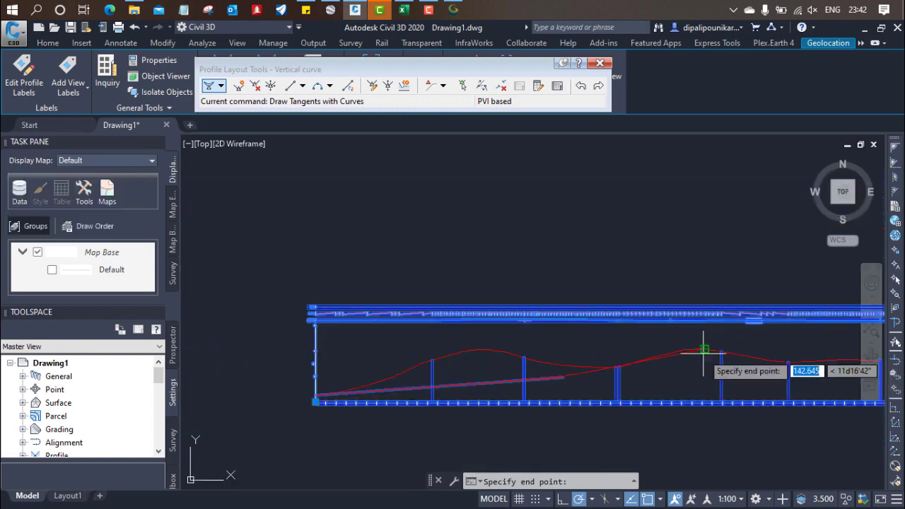
scroll(704, 351, up, 4)
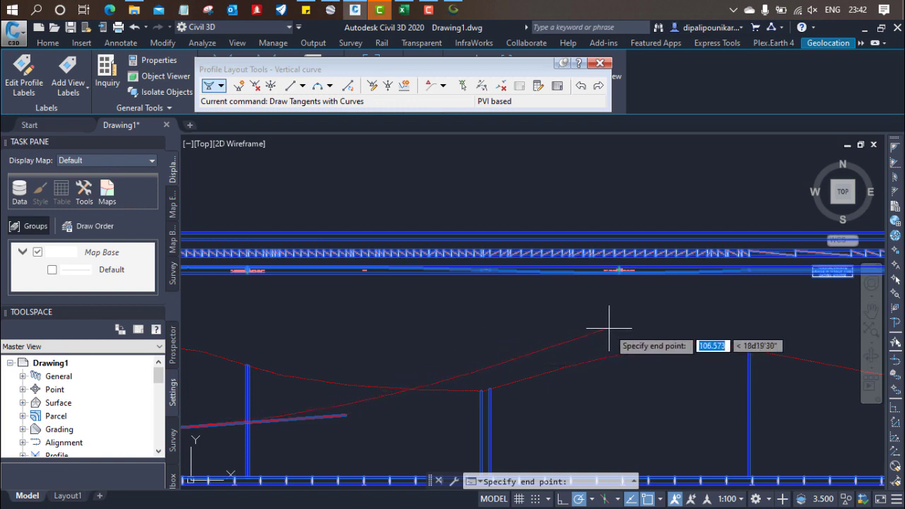
click(651, 337)
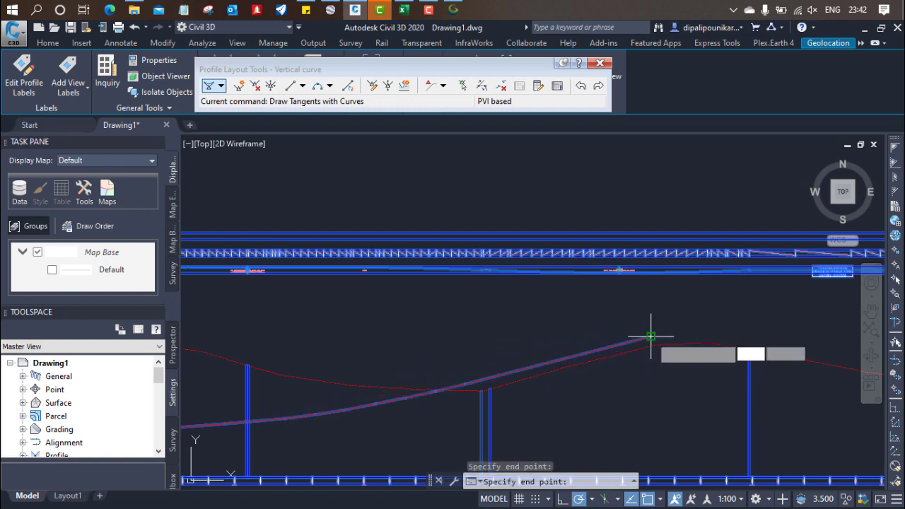
Step: Draw the third tangent downward, about 256 units long, to a point below the ground line's third crest
scroll(808, 384, down, 4)
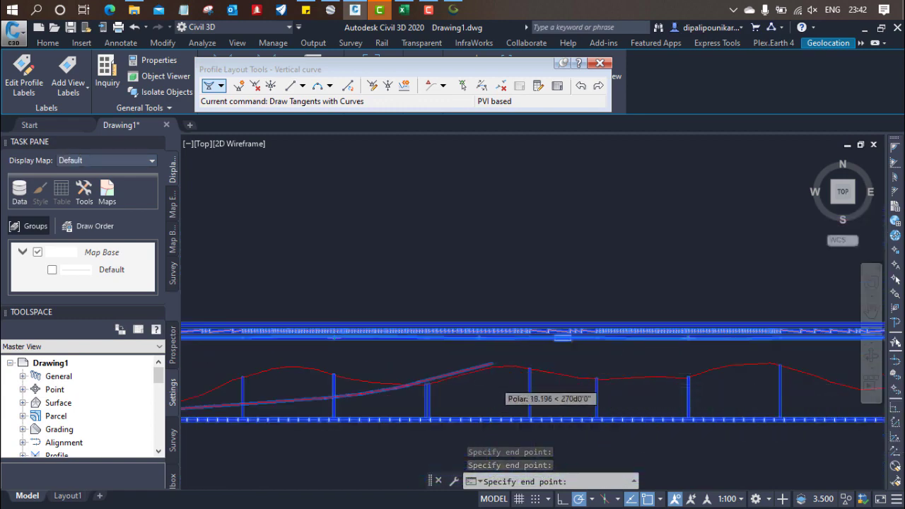
scroll(492, 380, up, 4)
scroll(563, 410, down, 3)
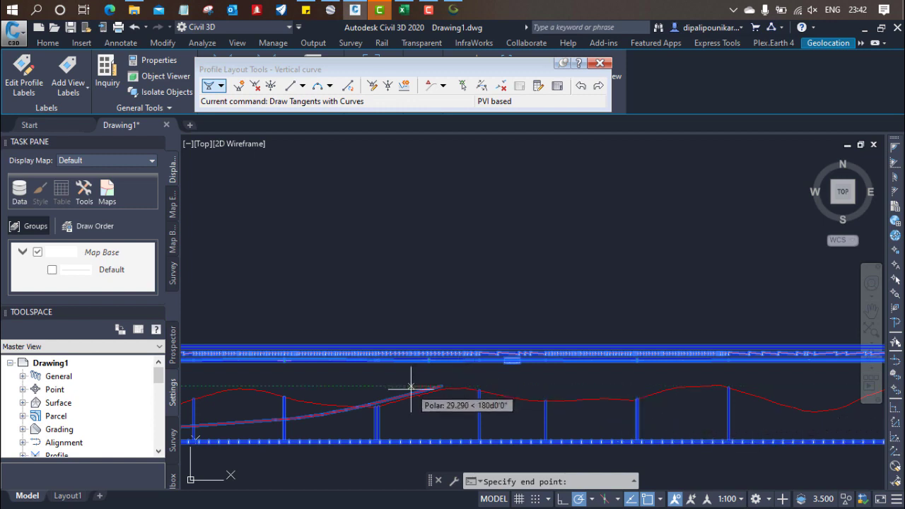
scroll(415, 375, up, 5)
scroll(548, 382, down, 5)
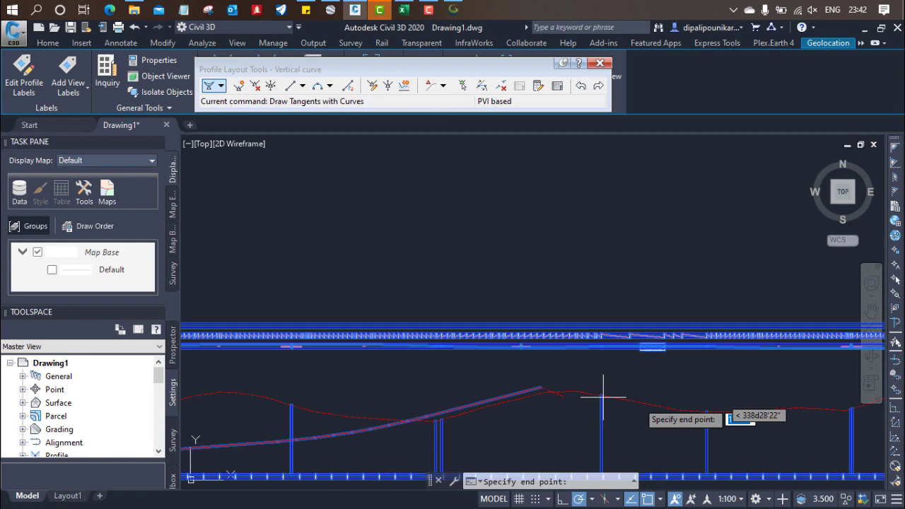
middle_drag(714, 439, 535, 415)
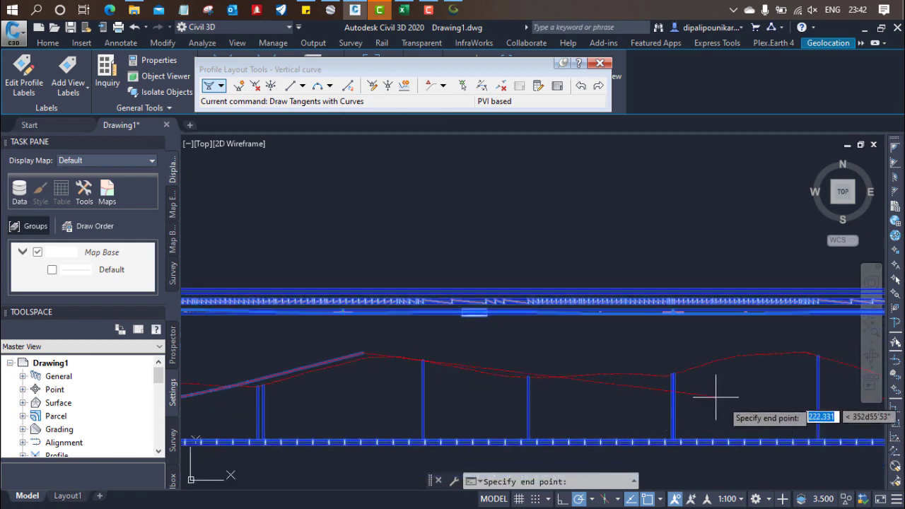
middle_drag(712, 388, 703, 391)
scroll(588, 393, down, 5)
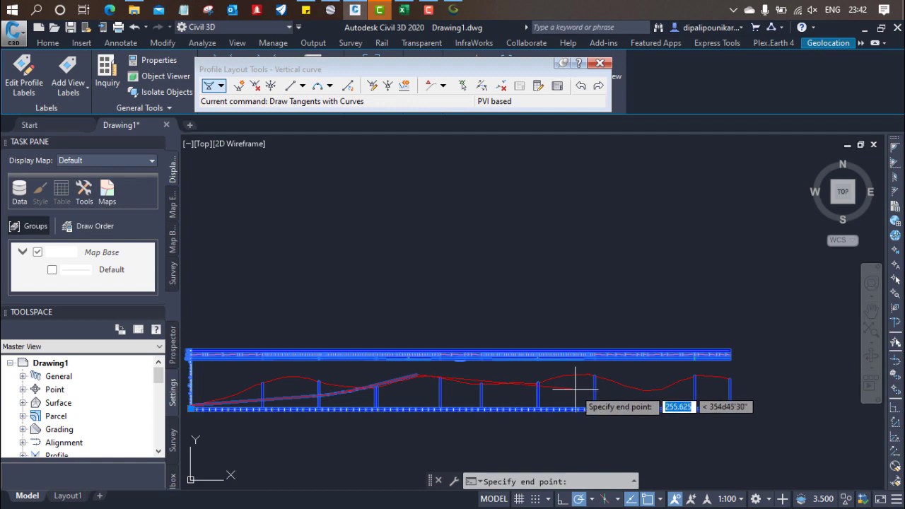
click(575, 390)
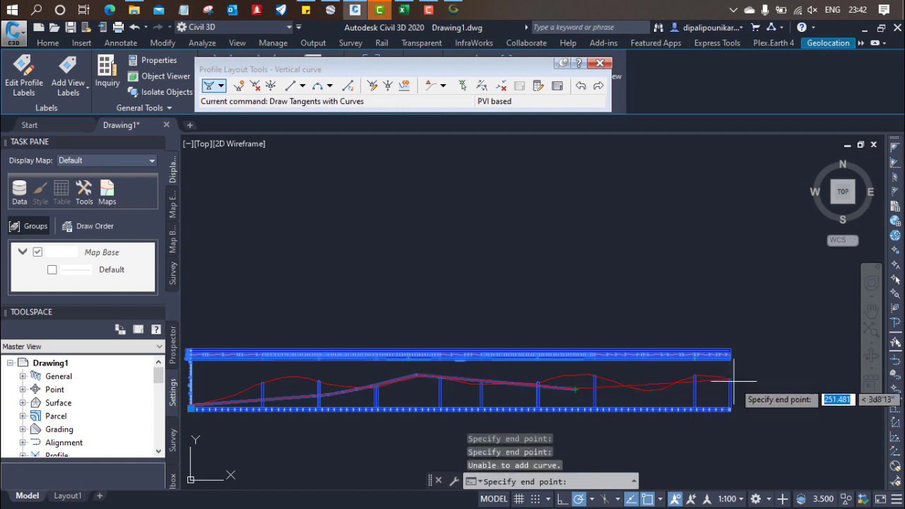
Step: Draw the final tangent to the existing ground line's end on the profile view's last vertical line, and finish the command
scroll(737, 389, up, 4)
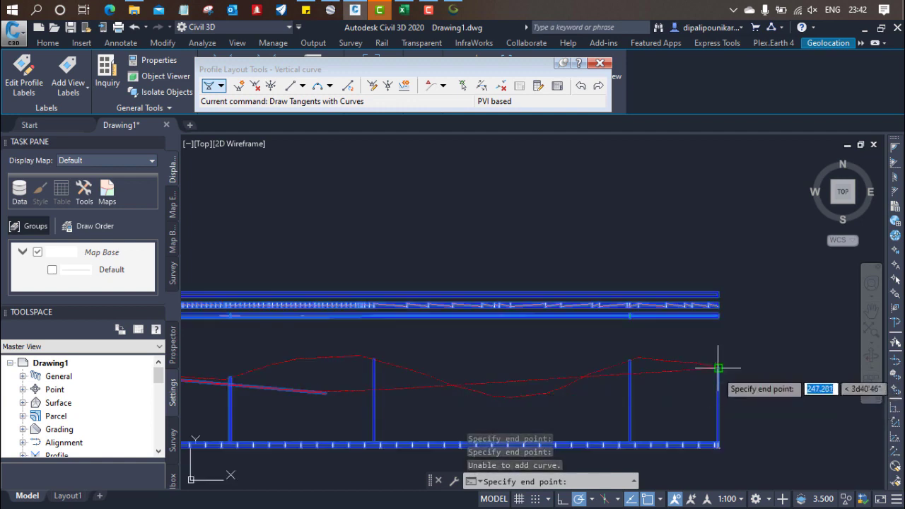
click(718, 368)
scroll(729, 361, down, 4)
key(Return)
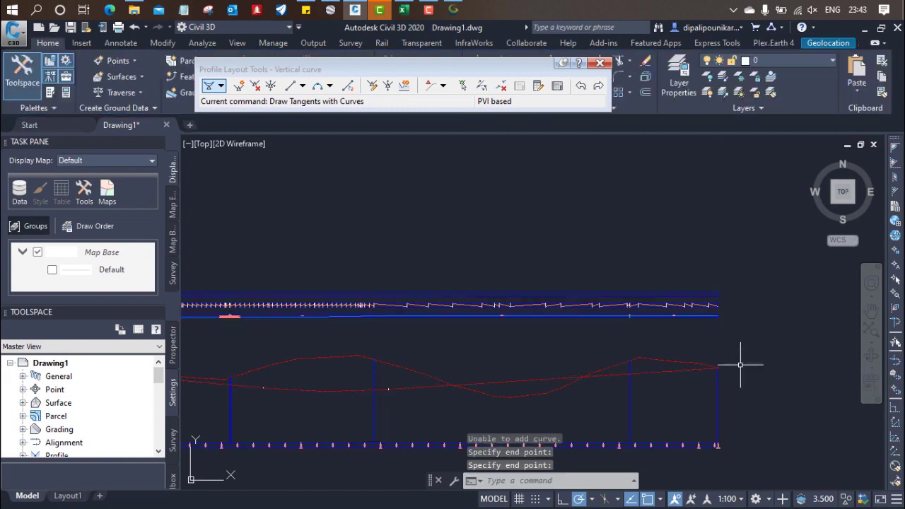
Step: Examine the drawn design profile for vertical curves at its intersection points, comparing the sag before the crest with the crest itself
scroll(290, 412, up, 6)
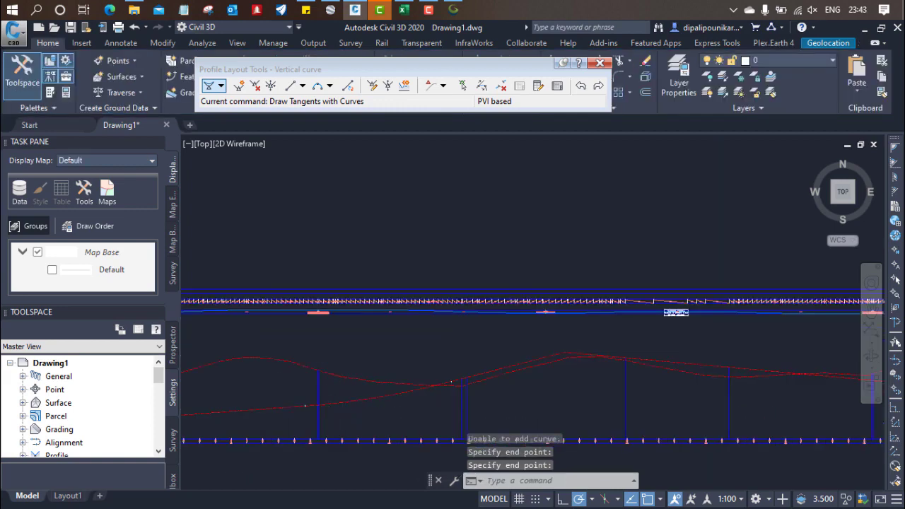
scroll(318, 425, down, 5)
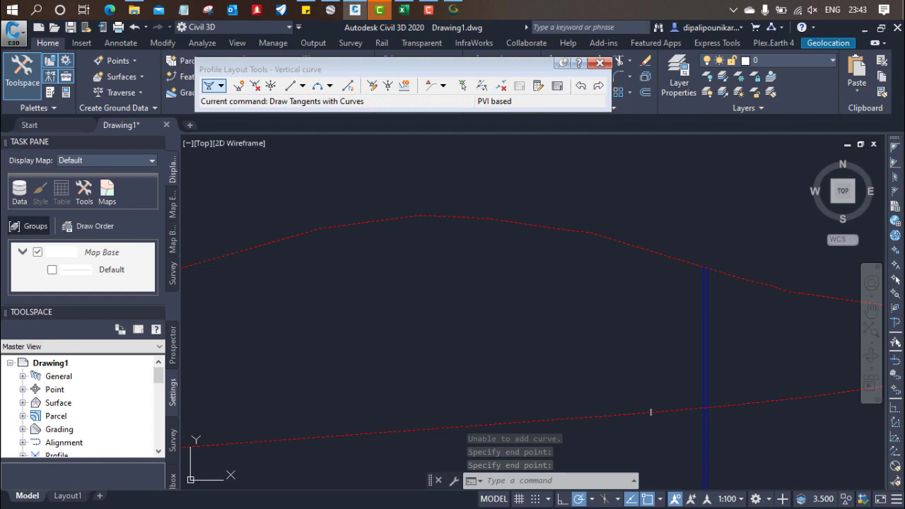
middle_drag(624, 431, 615, 430)
scroll(702, 373, up, 5)
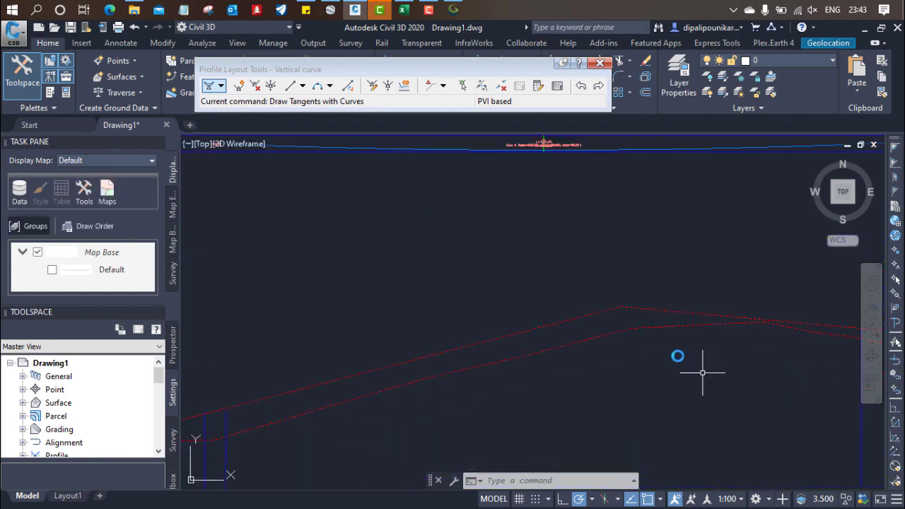
scroll(640, 354, down, 2)
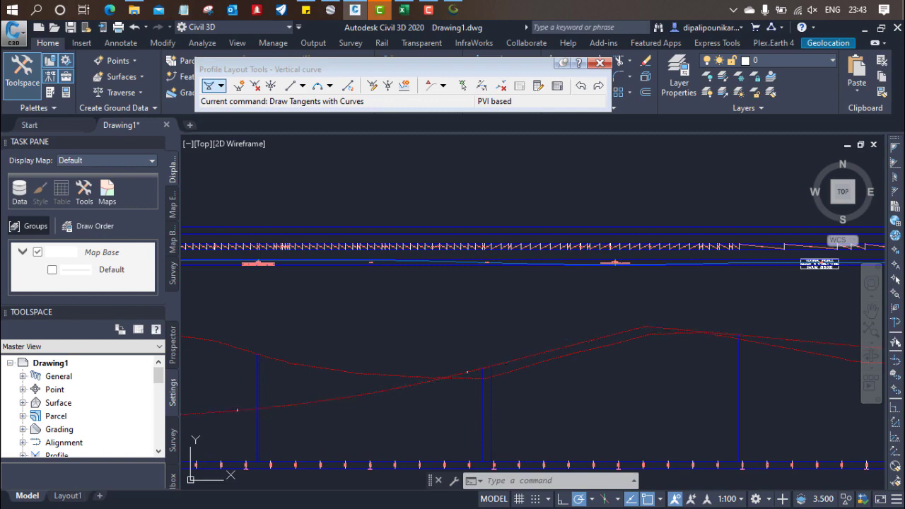
click(304, 395)
scroll(420, 426, down, 2)
scroll(522, 420, up, 5)
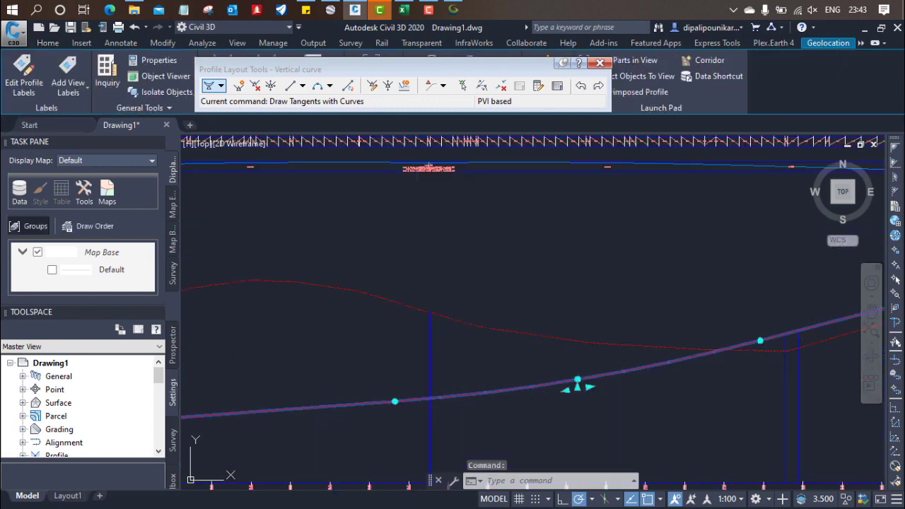
scroll(633, 392, up, 2)
middle_drag(633, 392, 604, 414)
scroll(604, 414, down, 5)
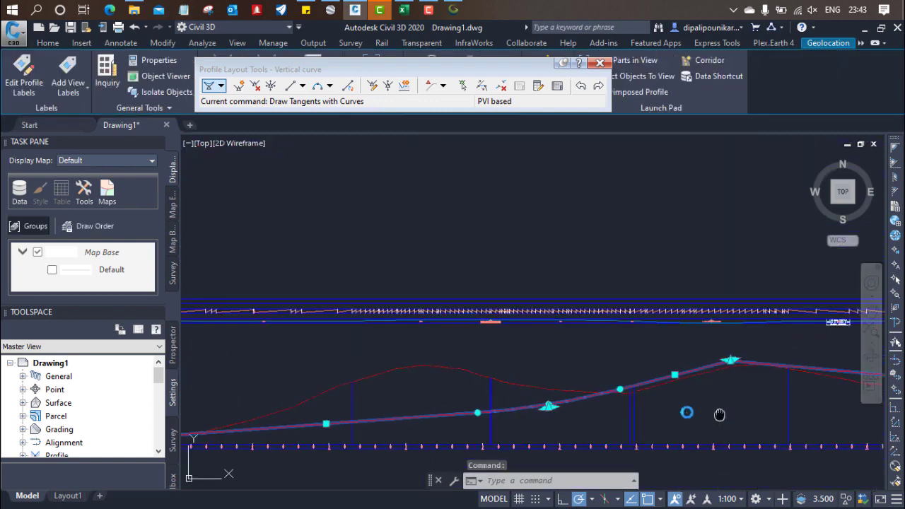
mouse_move(720, 414)
middle_down()
mouse_move(537, 413)
mouse_move(453, 396)
mouse_move(551, 404)
middle_up()
scroll(456, 368, up, 2)
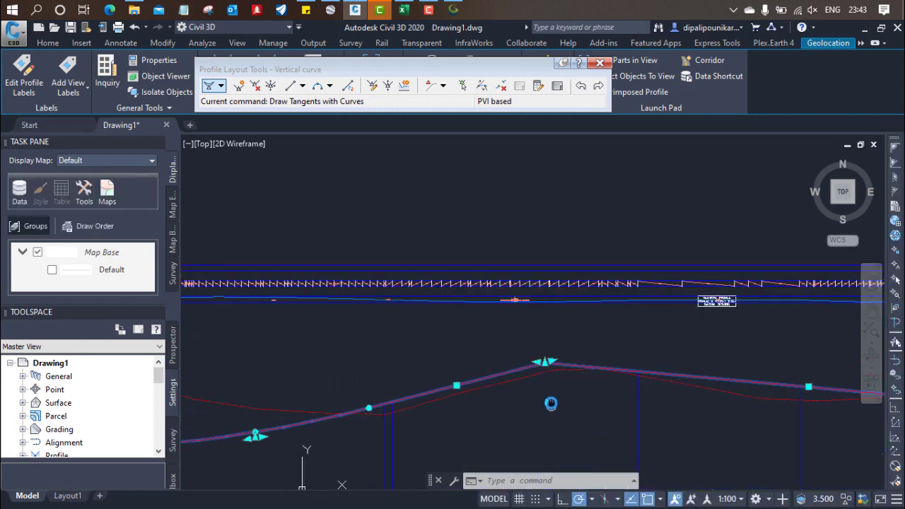
key(Escape)
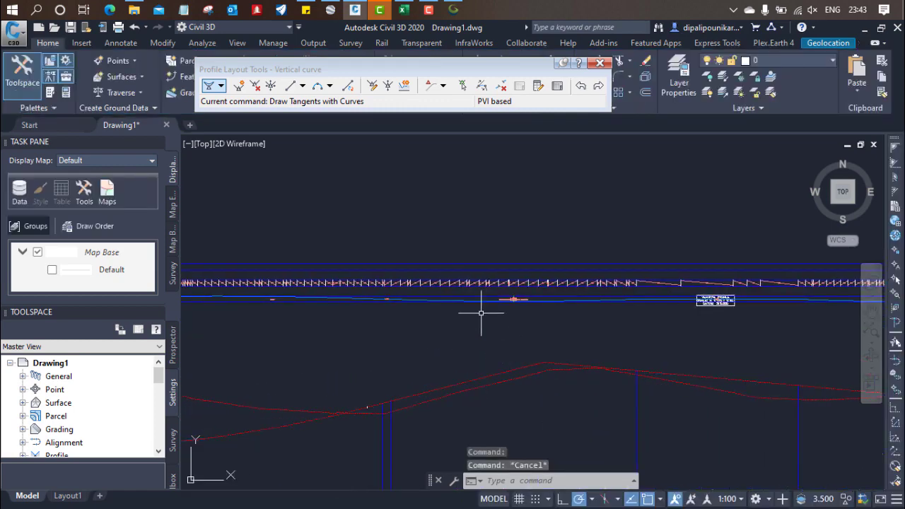
Step: Add a free parabolic vertical curve about 49 m long at the crest between the second and third tangents, picking two points for its length
click(330, 86)
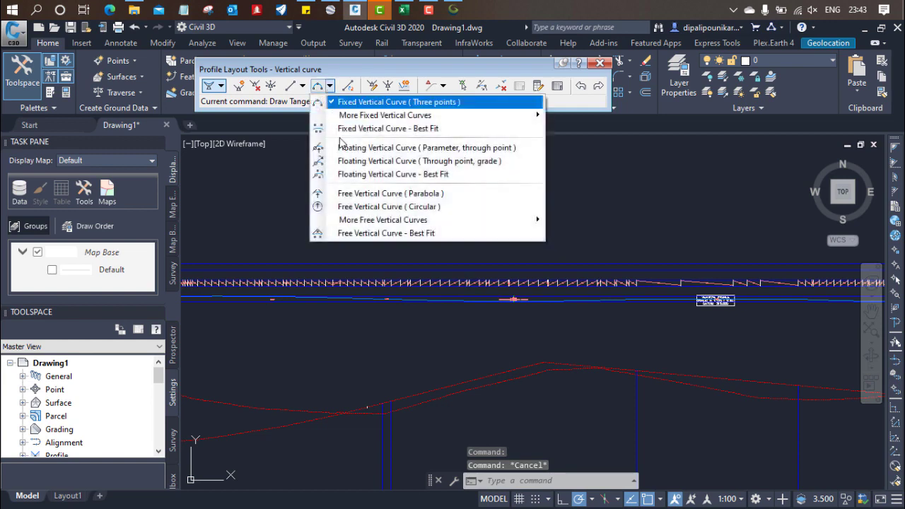
click(376, 199)
click(550, 361)
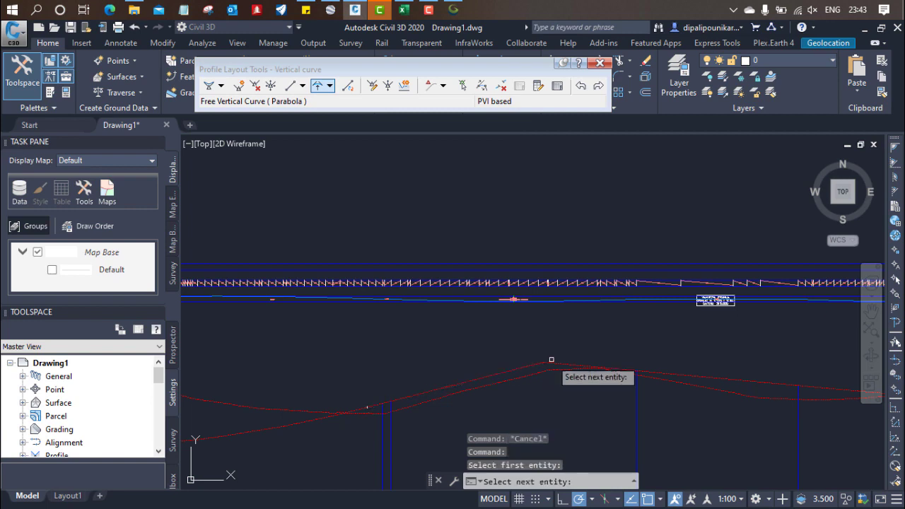
click(552, 361)
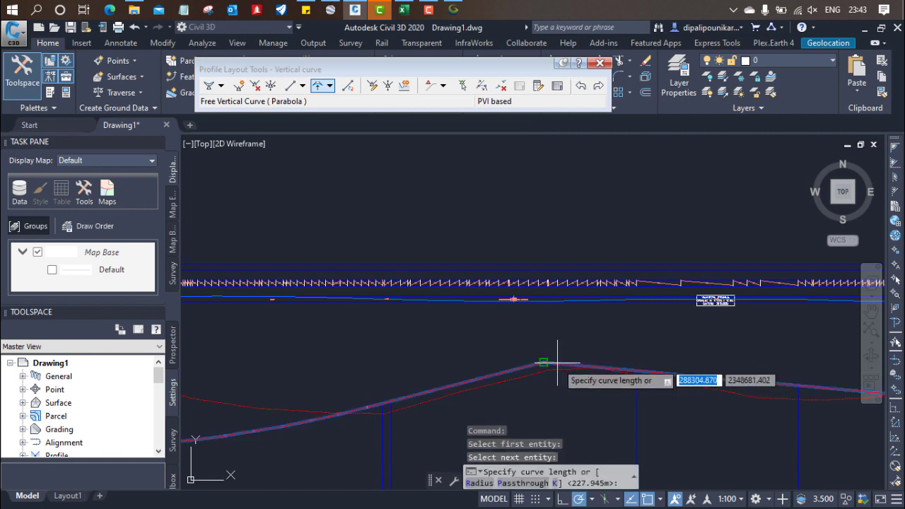
scroll(542, 376, up, 3)
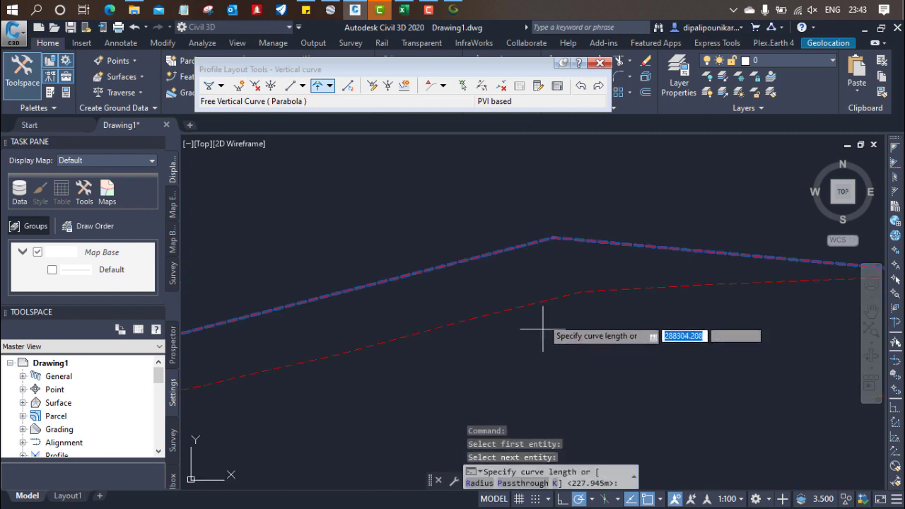
click(554, 239)
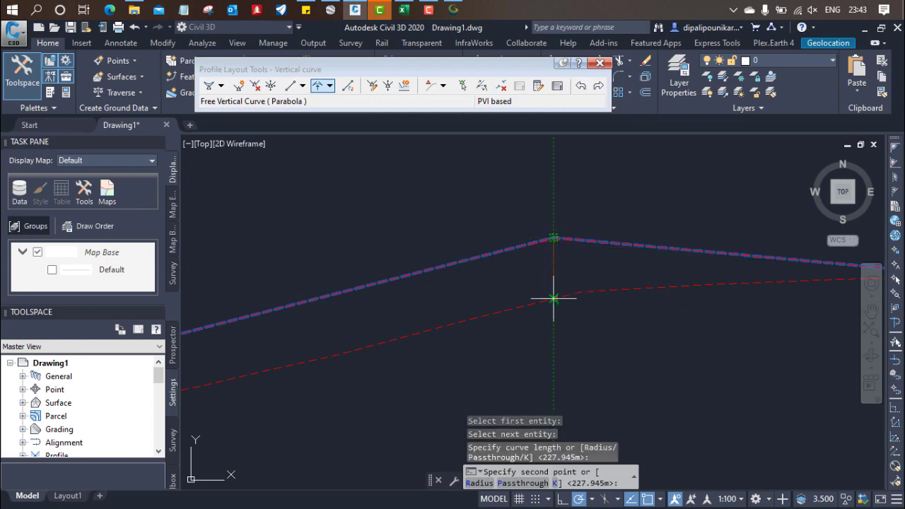
scroll(558, 433, down, 2)
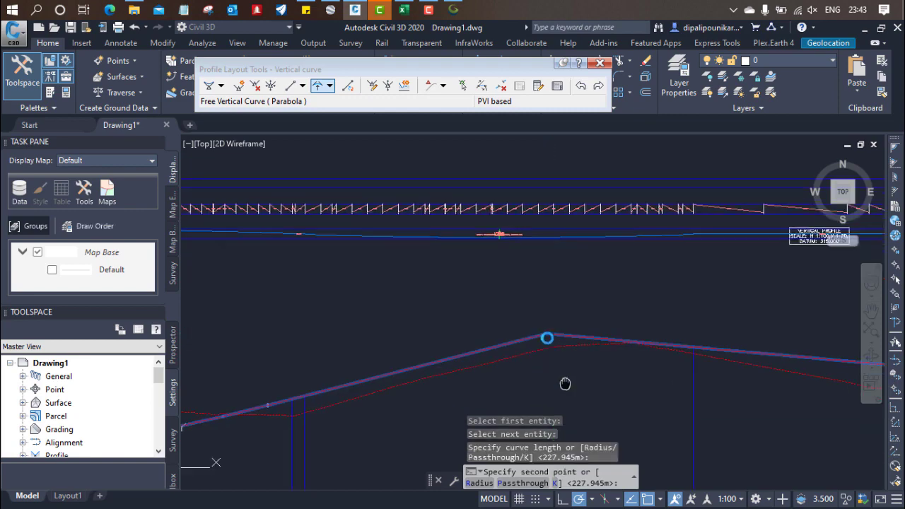
scroll(545, 337, up, 2)
click(543, 403)
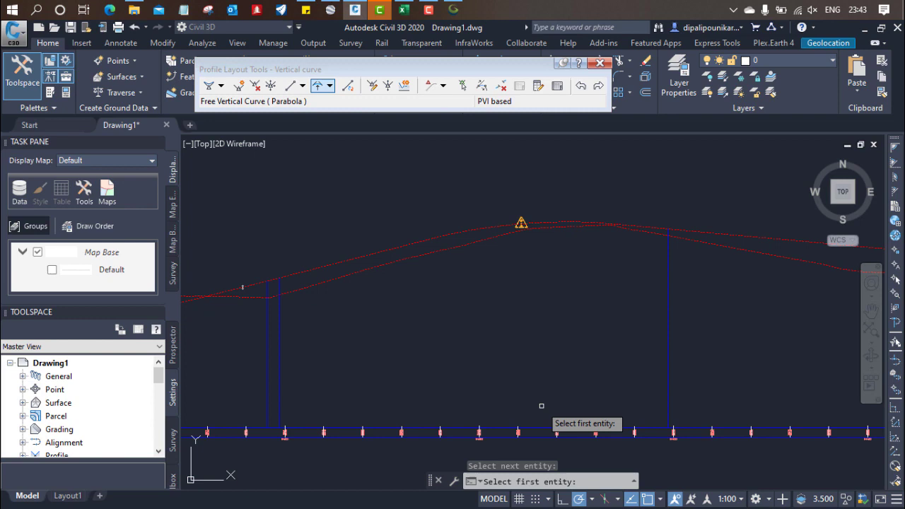
key(Escape)
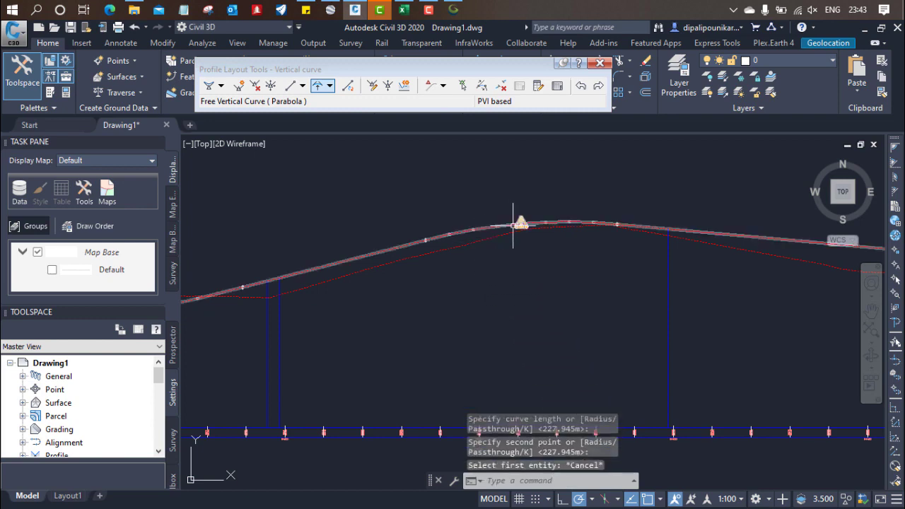
Step: Open the design profile's entity grid and examine the crest curve's length, K value, minimum K criteria, radius and design speed
click(520, 222)
click(557, 85)
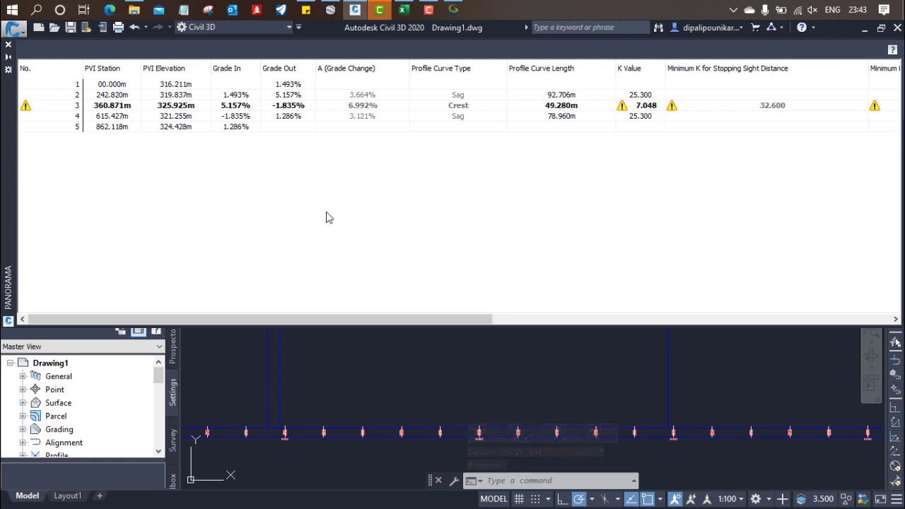
drag(460, 319, 864, 309)
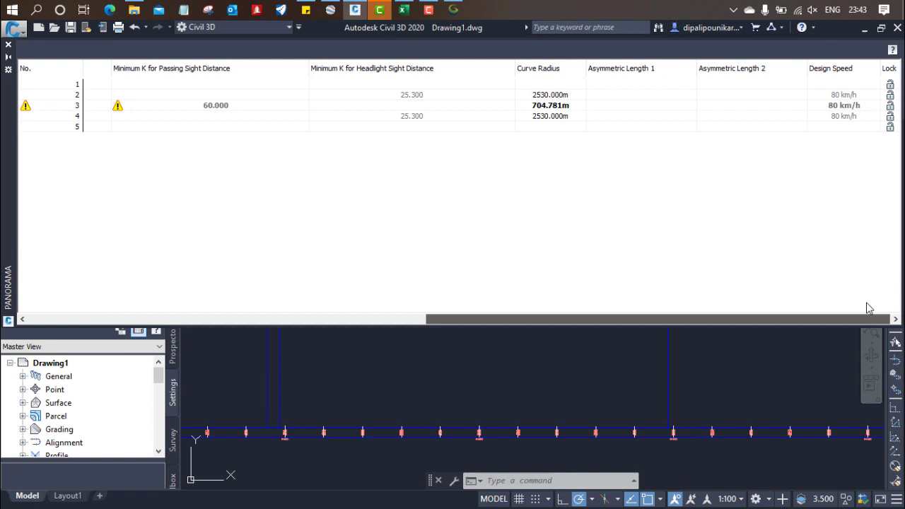
drag(866, 308, 689, 316)
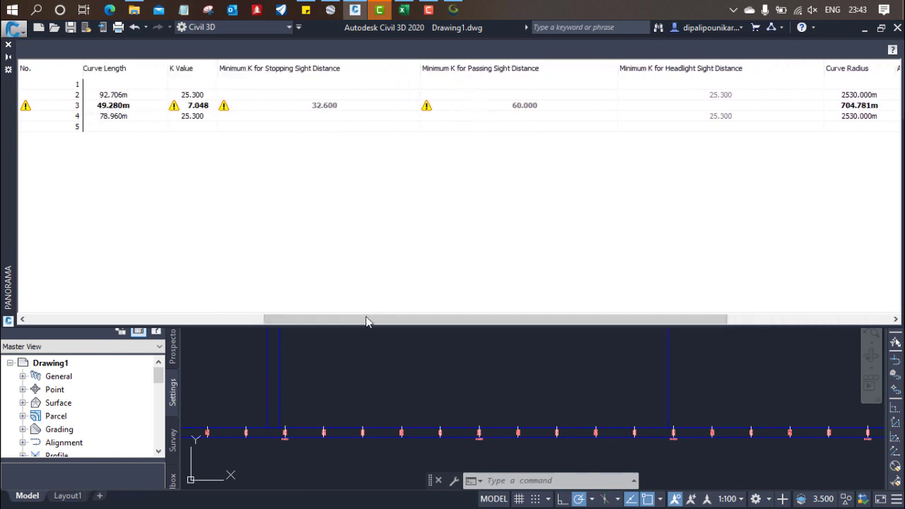
drag(366, 322, 257, 307)
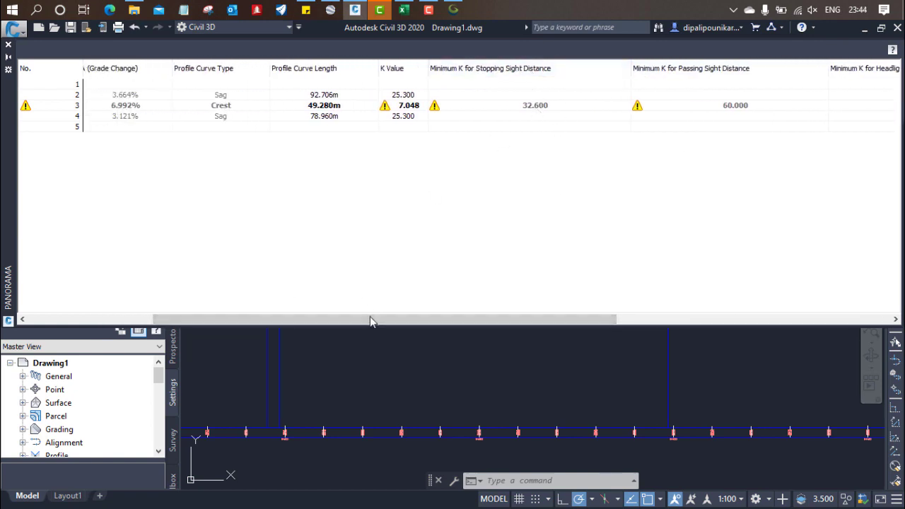
drag(370, 322, 329, 315)
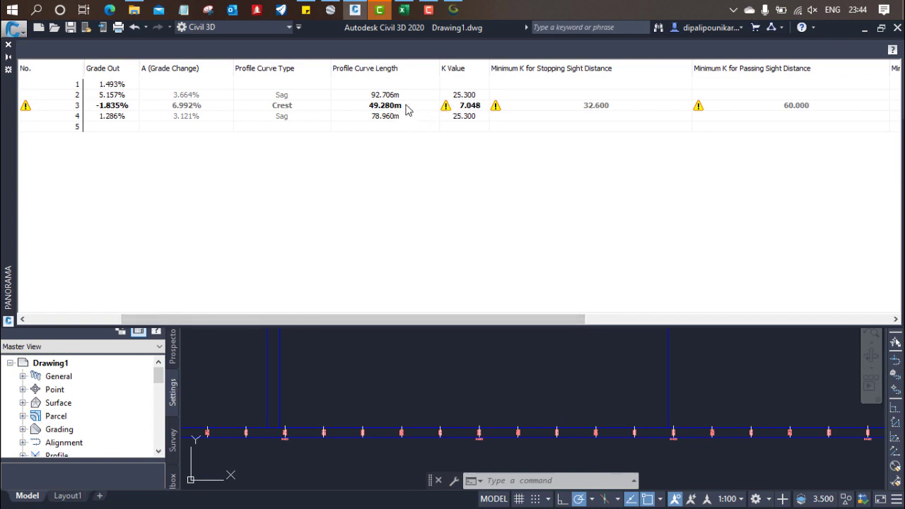
Step: Set the crest curve's profile curve length to 60 m
drag(413, 74, 403, 214)
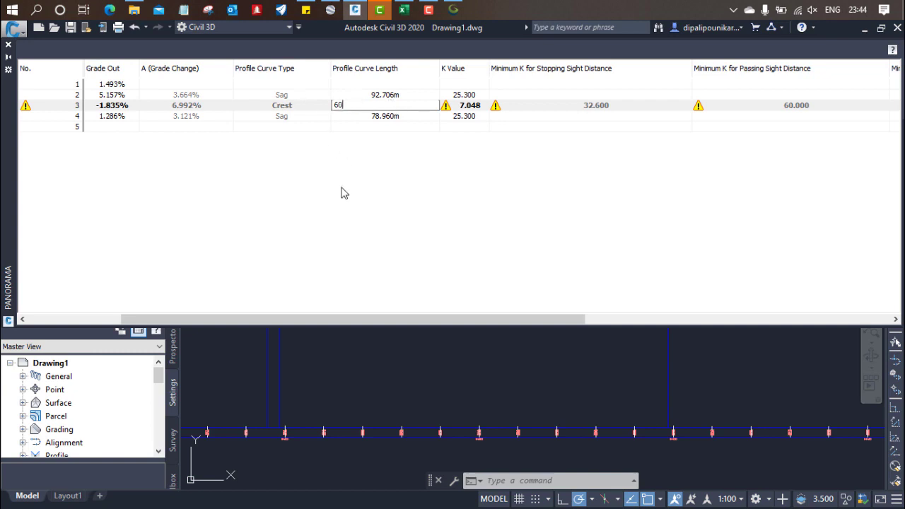
key(Return)
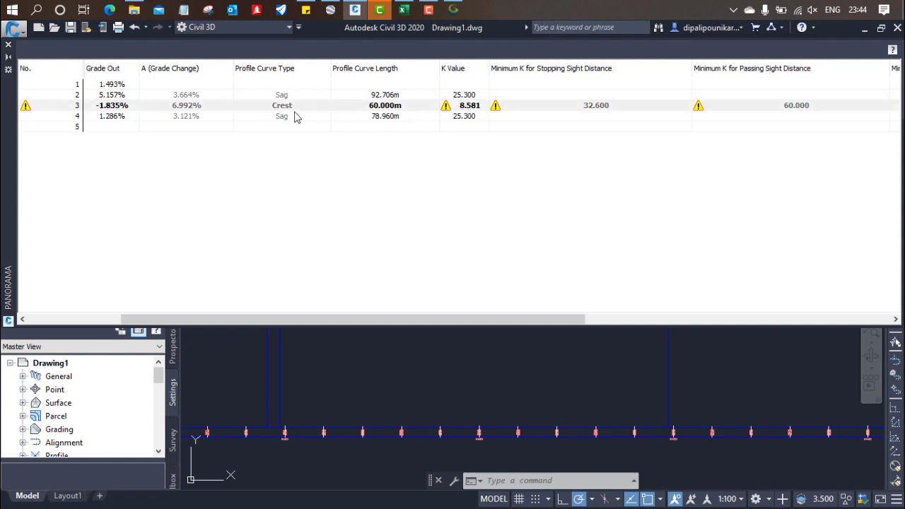
Step: Try to set the crest curve's profile curve length to 250 m
double_click(415, 111)
drag(415, 111, 266, 105)
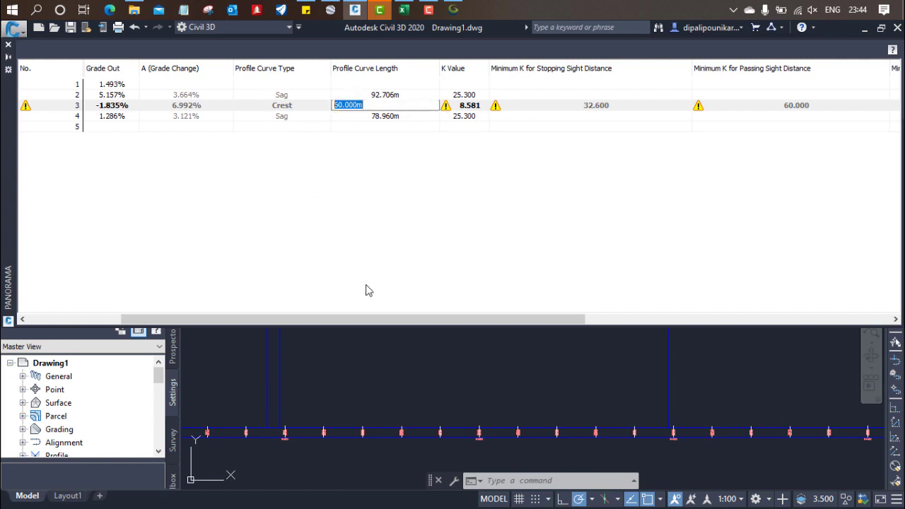
text(250)
key(Return)
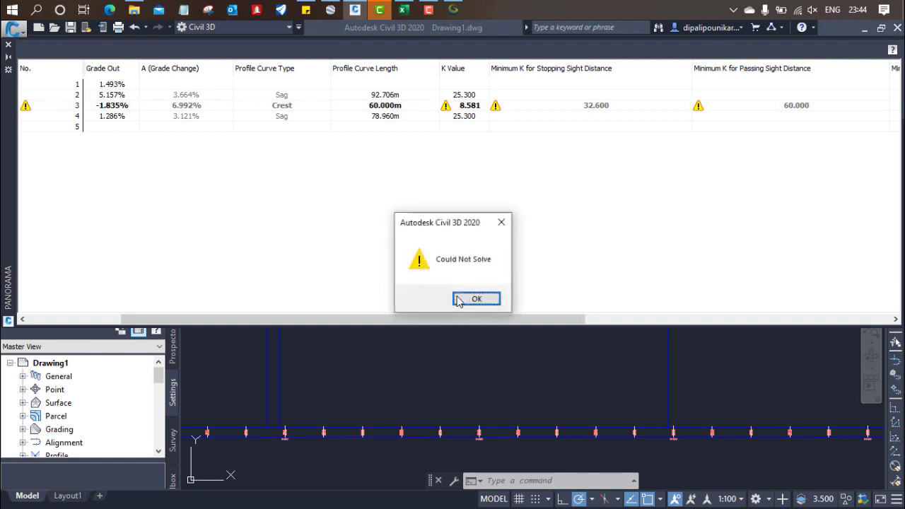
click(476, 299)
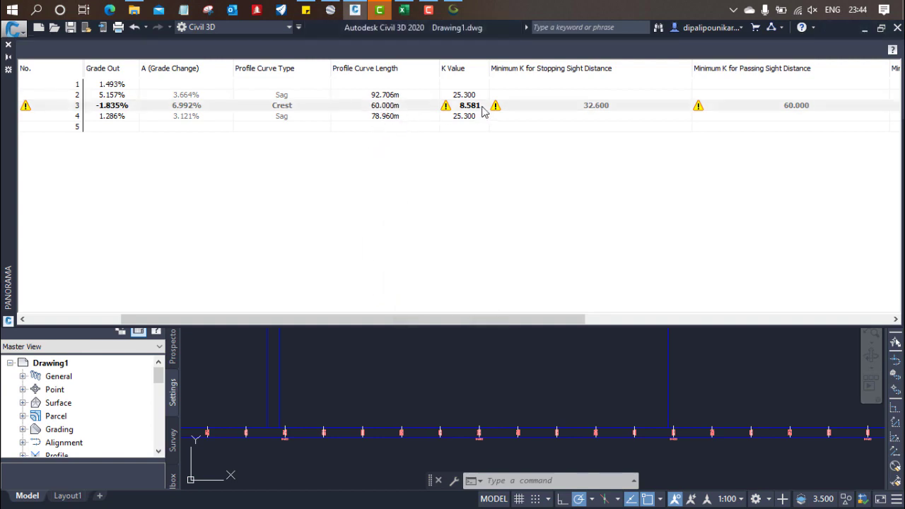
Step: Try to replace the crest curve's K value
click(483, 110)
click(480, 105)
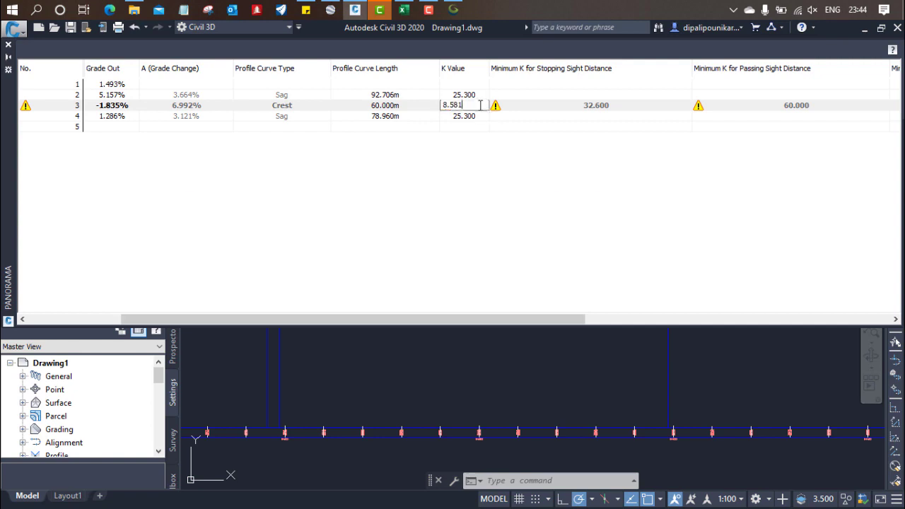
drag(478, 109, 420, 105)
key(Return)
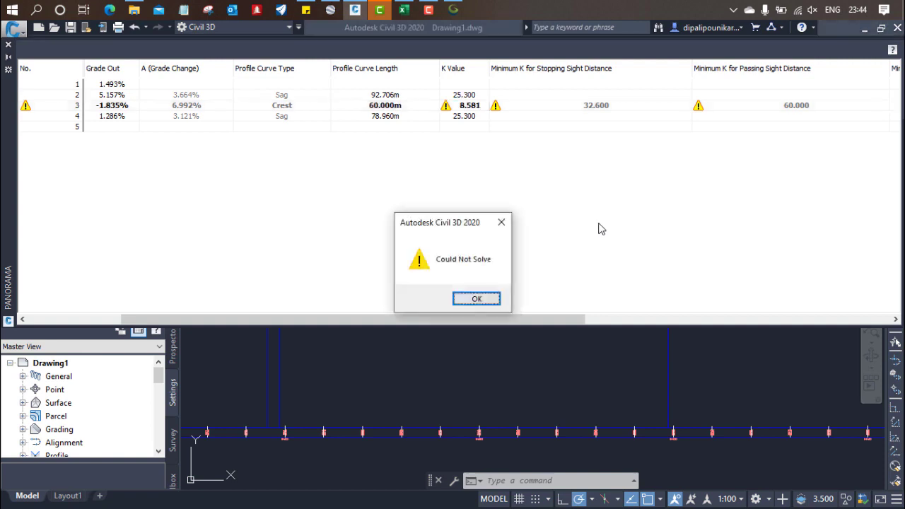
click(492, 305)
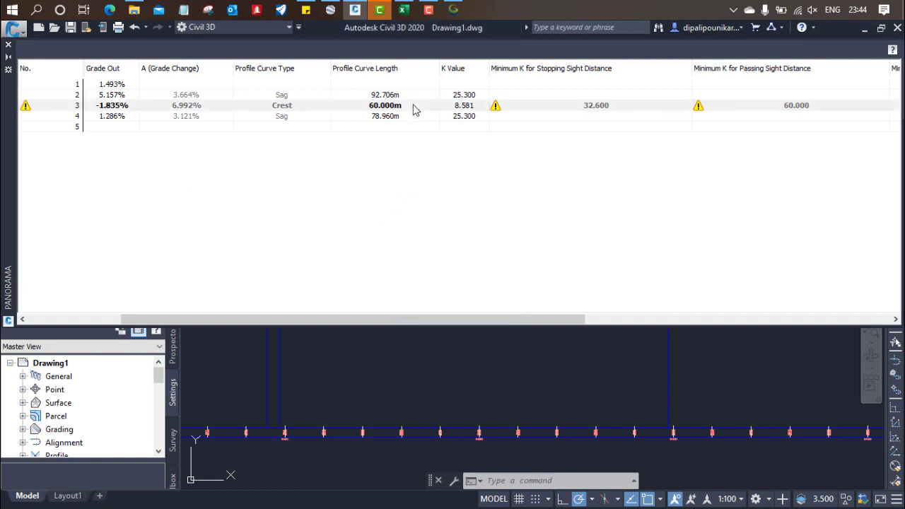
Step: Set the crest curve's profile curve length to 100 m
click(416, 110)
drag(414, 110, 247, 104)
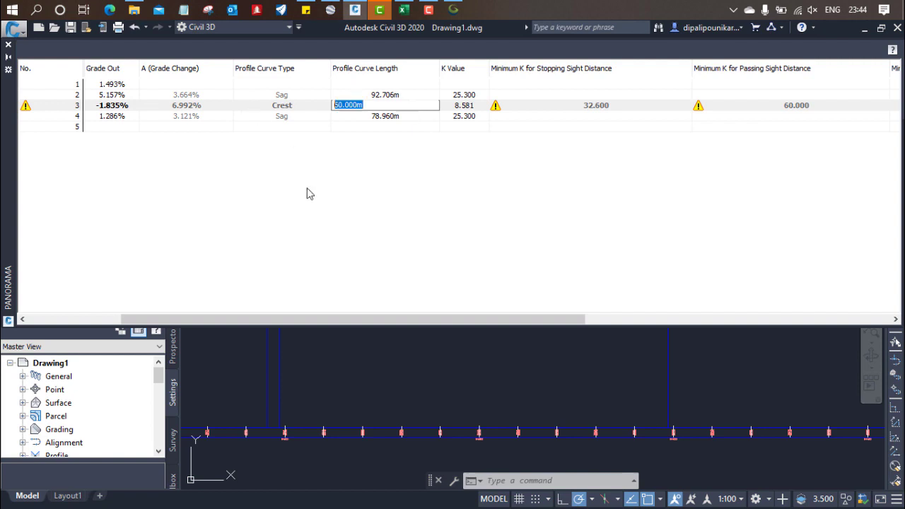
text(100)
key(Return)
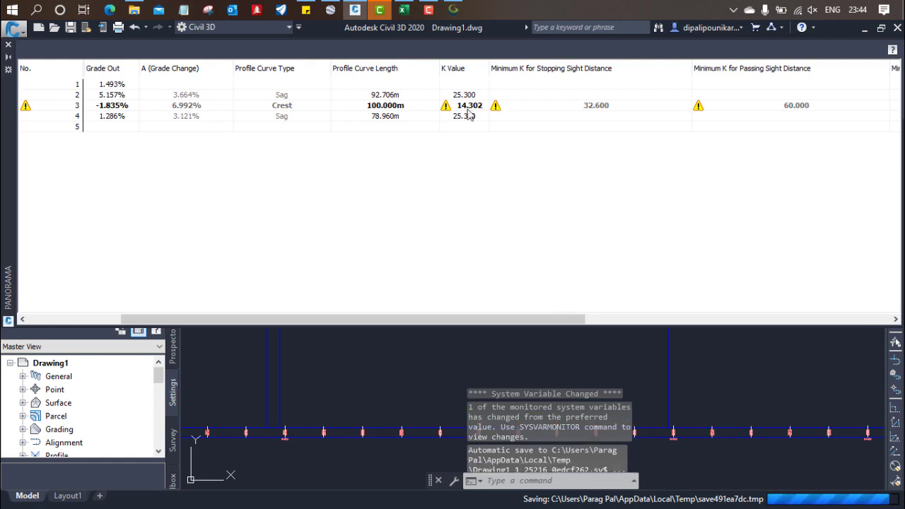
Step: Try to set the crest curve's profile curve length to 150 m
click(391, 108)
click(405, 111)
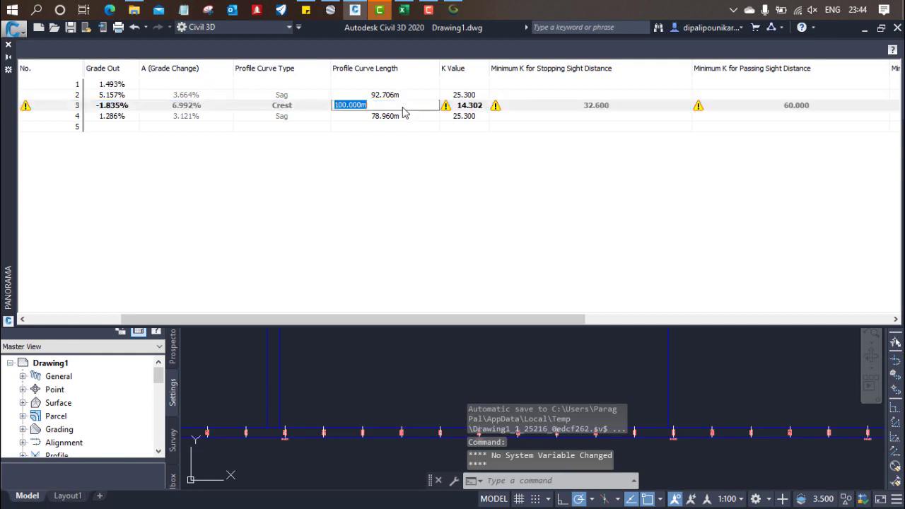
text(100)
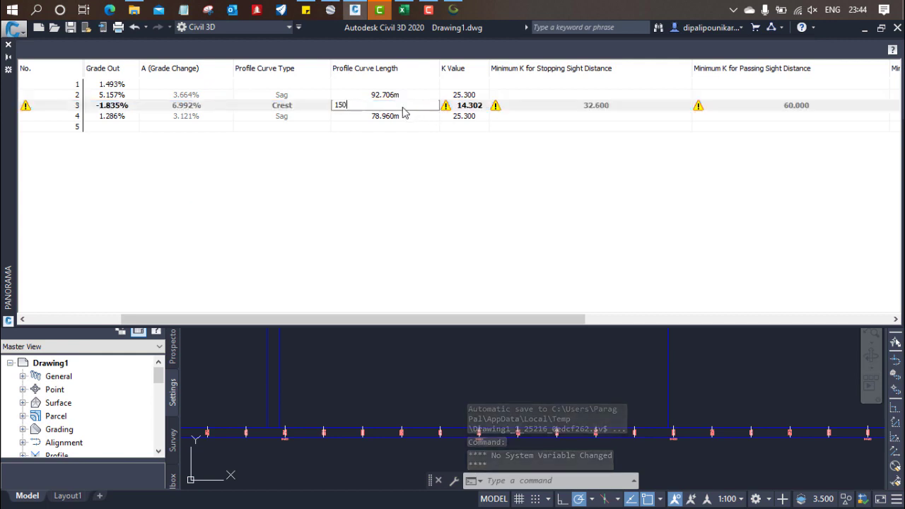
key(Return)
click(475, 298)
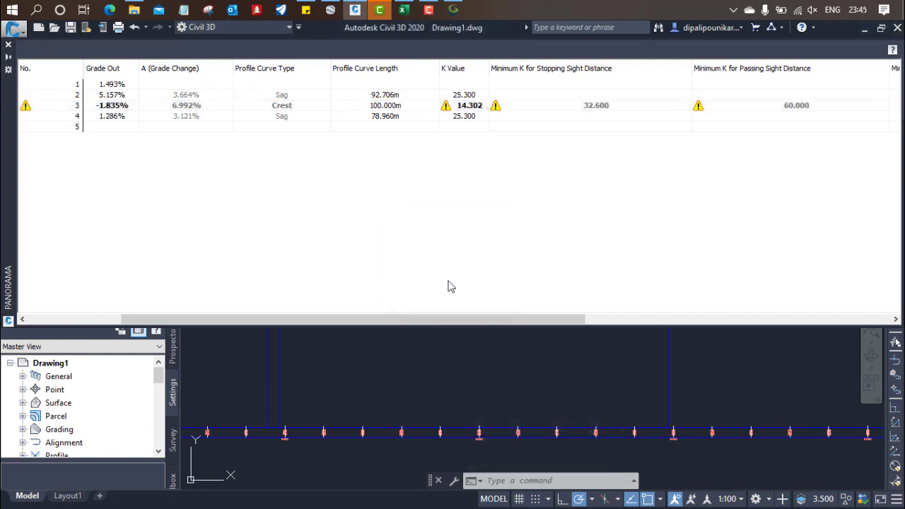
Step: Set the outgoing grade of the crest curve in row 3 to -1%
click(126, 112)
click(127, 112)
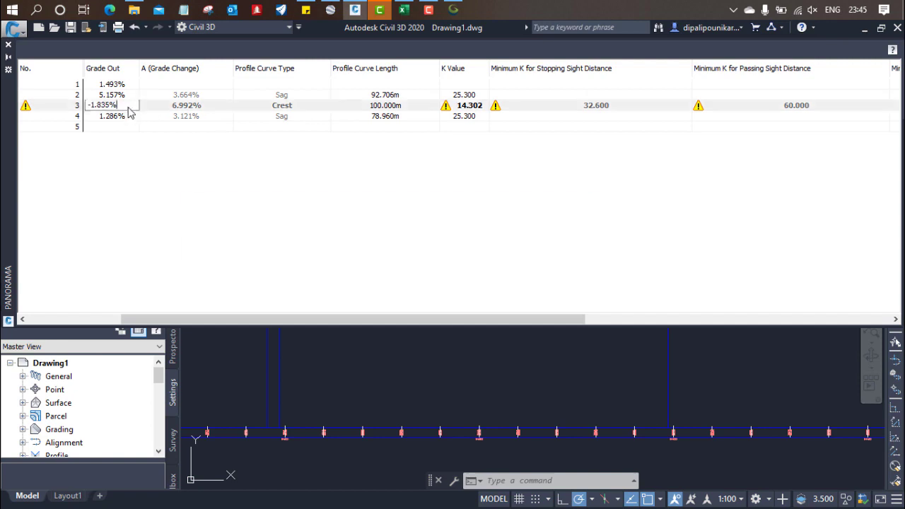
drag(130, 113, 42, 107)
text(-1)
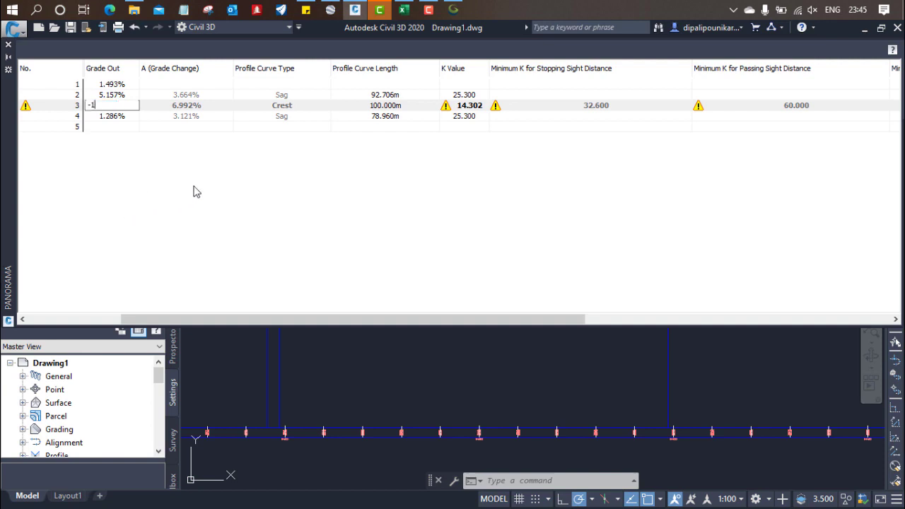
key(Return)
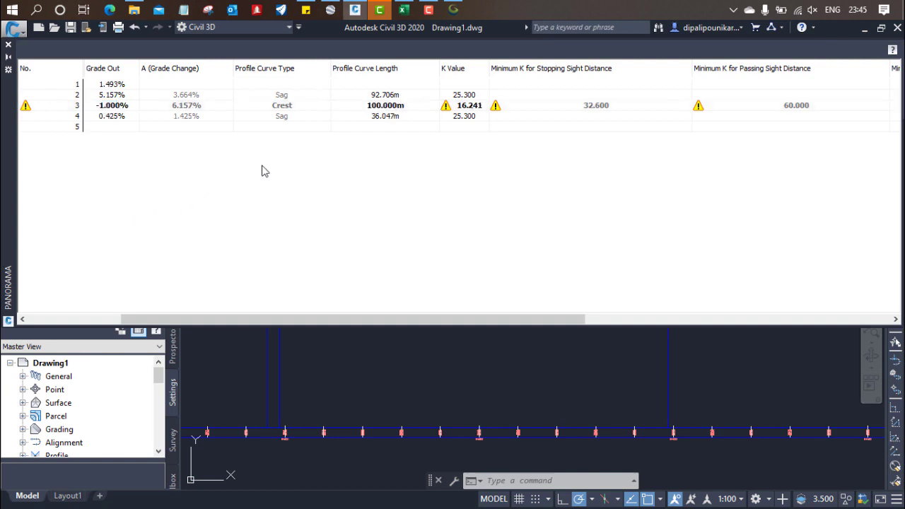
Step: Set the crest curve's profile curve length to 120 m
double_click(413, 111)
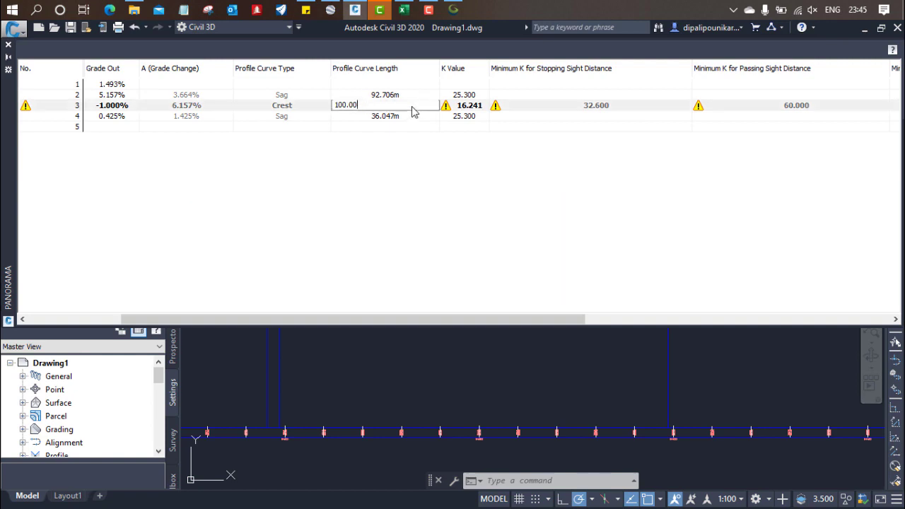
text(120)
key(Return)
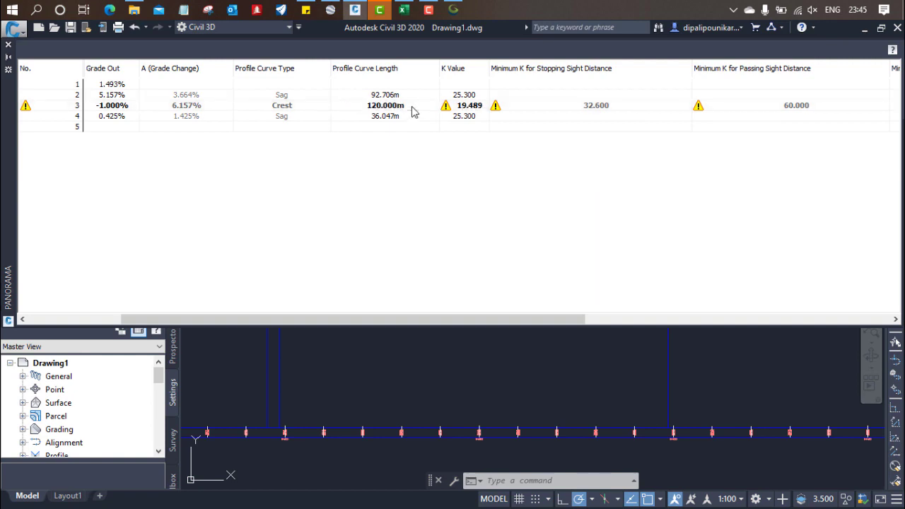
Step: Try to lengthen the crest curve in row 3 to a profile curve length of 150 m
double_click(414, 106)
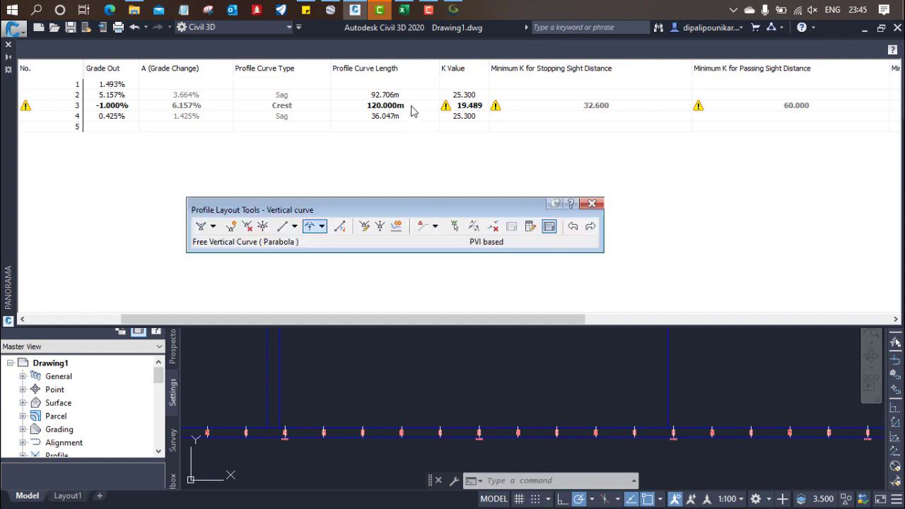
drag(414, 106, 294, 253)
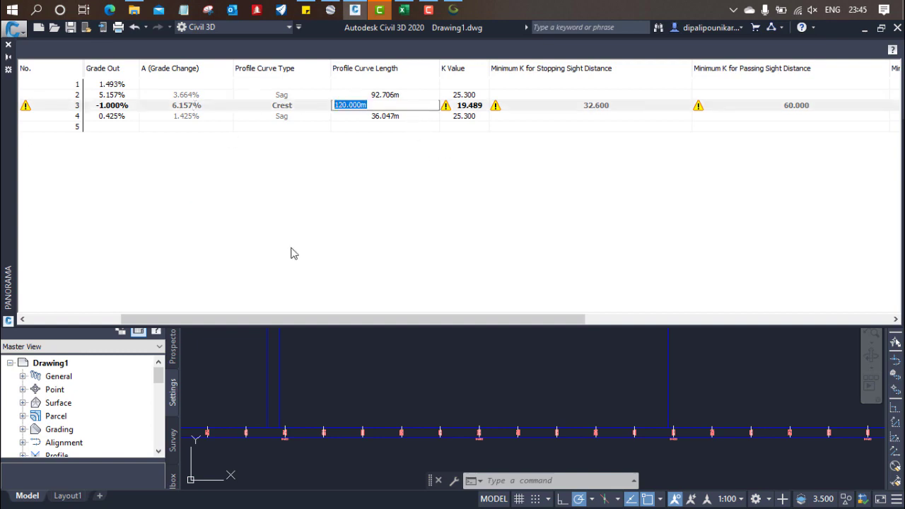
text(11)
text(0)
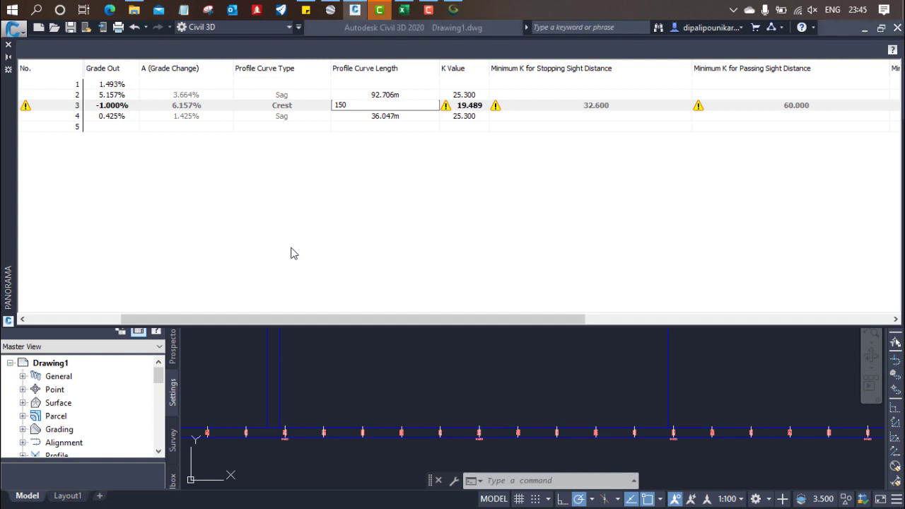
key(Return)
click(492, 299)
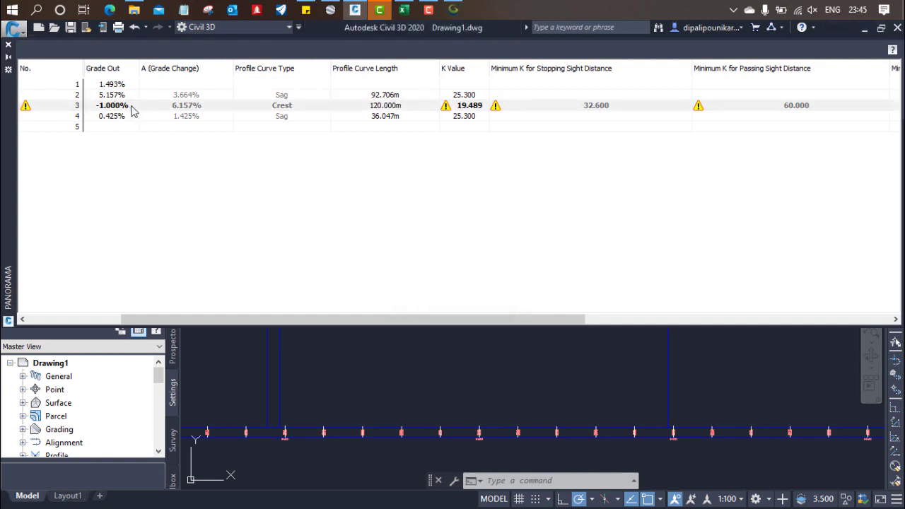
Step: Set the outgoing grade of the crest curve in row 3 to 3%
click(133, 111)
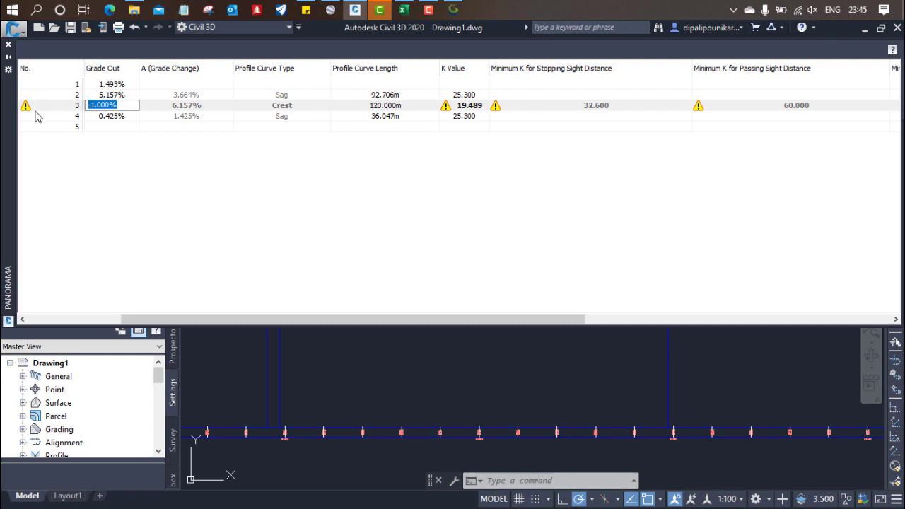
text(3)
key(Return)
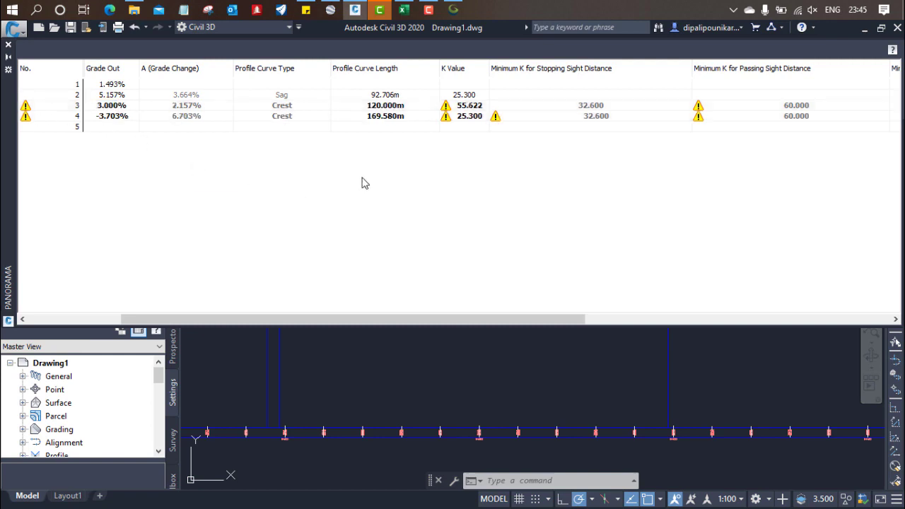
Step: Set the outgoing grade of the curve in row 3 to -0.5%
click(124, 106)
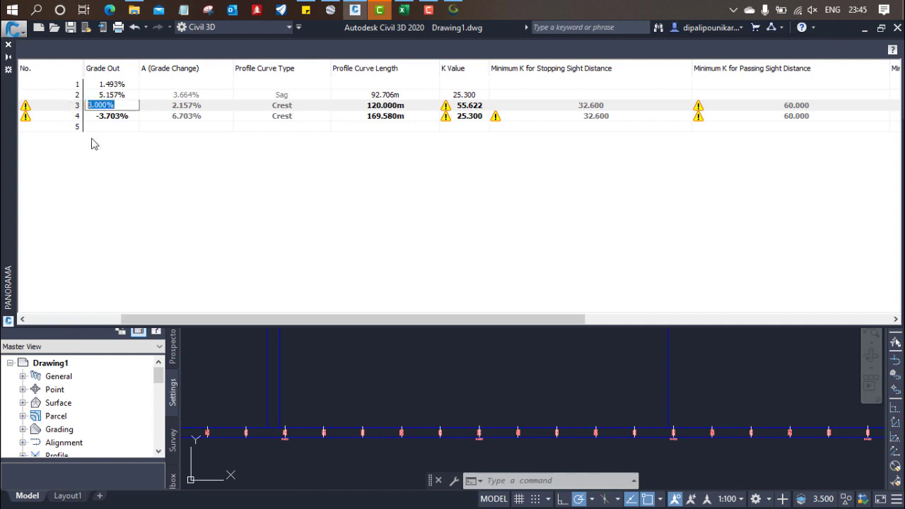
text(-0.5)
key(Return)
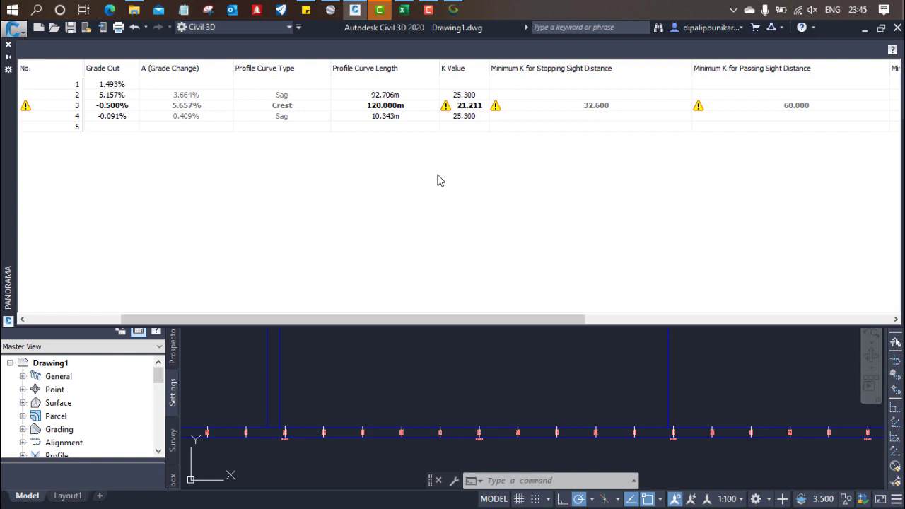
Step: Try a profile curve length of 150 m for the crest curve with the -0.5% outgoing grade
double_click(412, 107)
text(150)
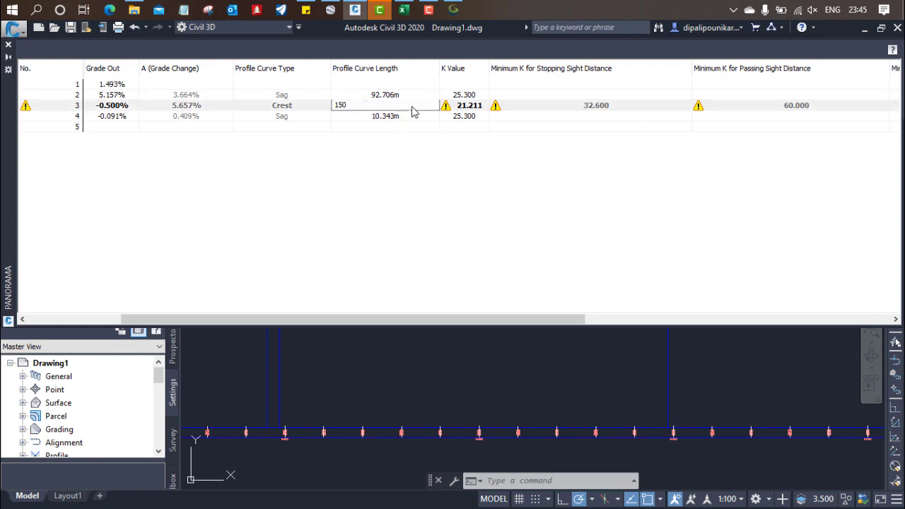
key(Return)
click(473, 300)
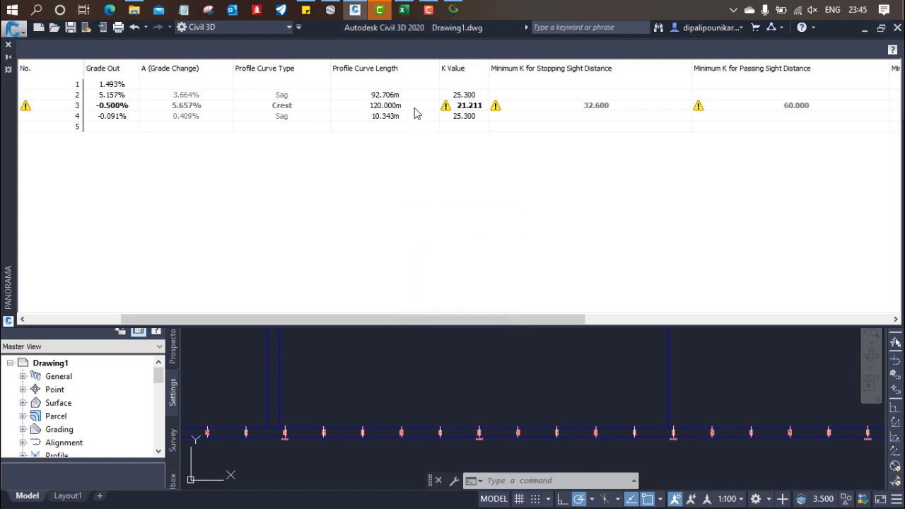
Step: Set the crest curve's profile curve length to 130 m
double_click(415, 108)
text(130)
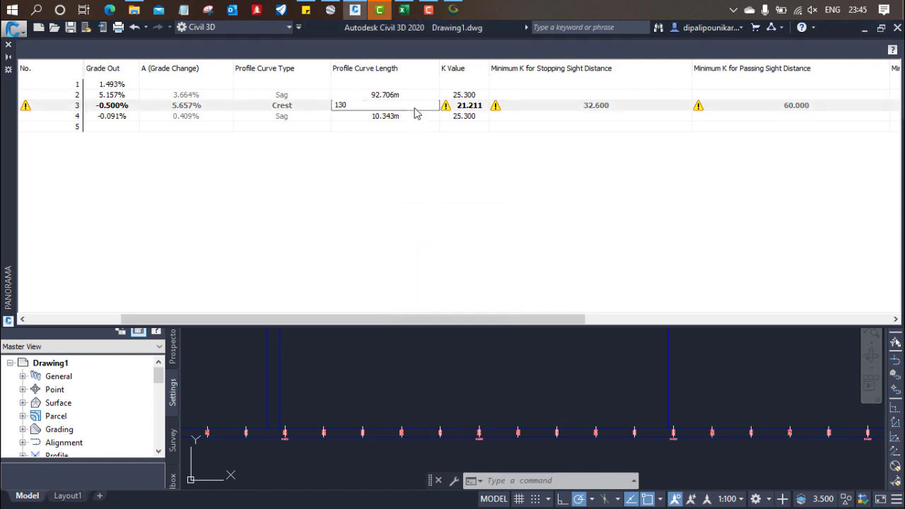
key(Return)
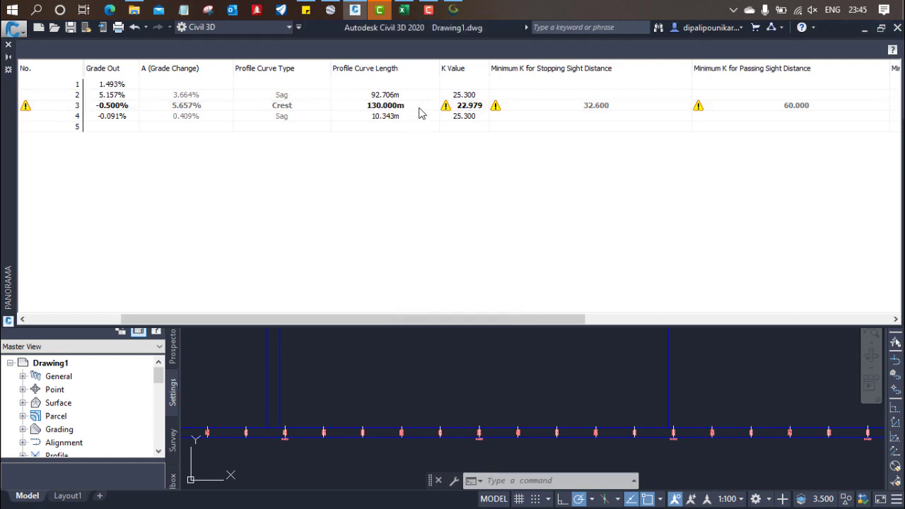
Step: Set the crest curve's profile curve length to 140 m
double_click(419, 106)
text(1)
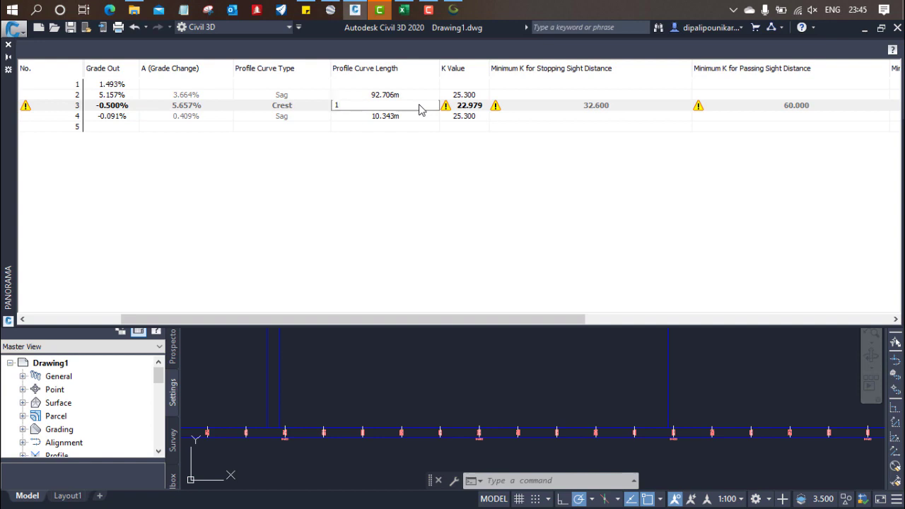
text(40)
key(Return)
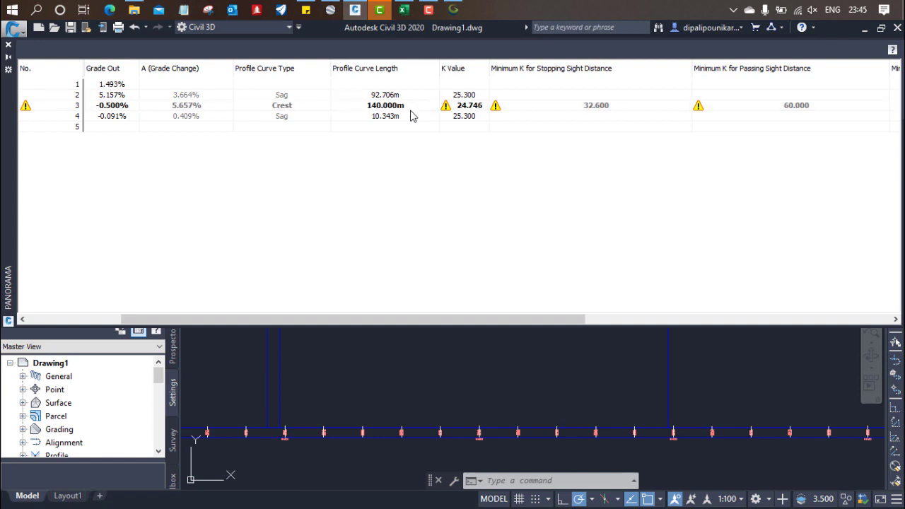
click(130, 99)
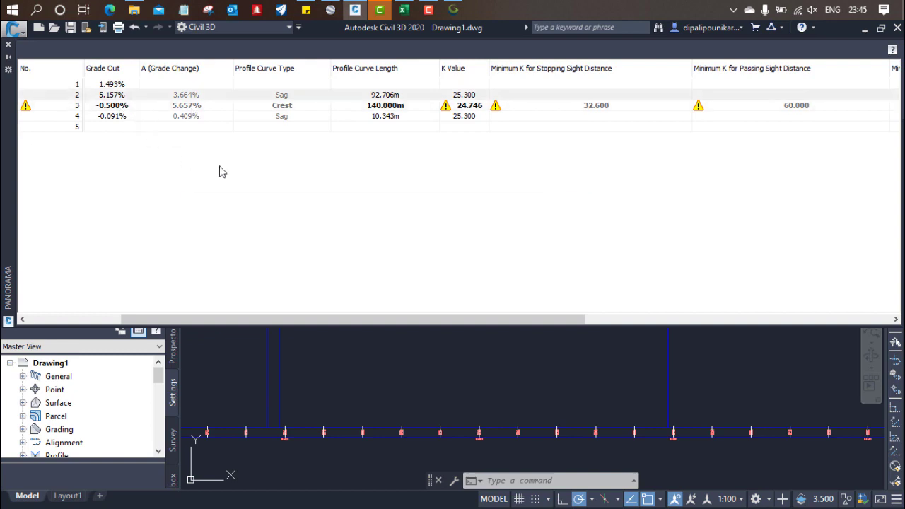
Step: Close the profile entity table and the Profile Layout Tools, and deselect the profile
click(8, 43)
click(592, 205)
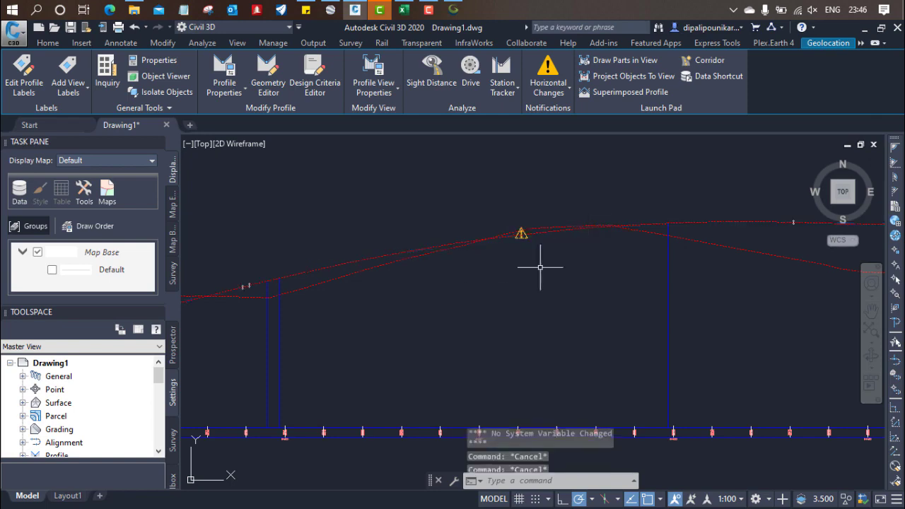
key(Escape)
Step: Examine the design profile against the ground profile along the whole profile view, including the flagged crest curve
click(449, 321)
scroll(450, 321, down, 3)
click(449, 321)
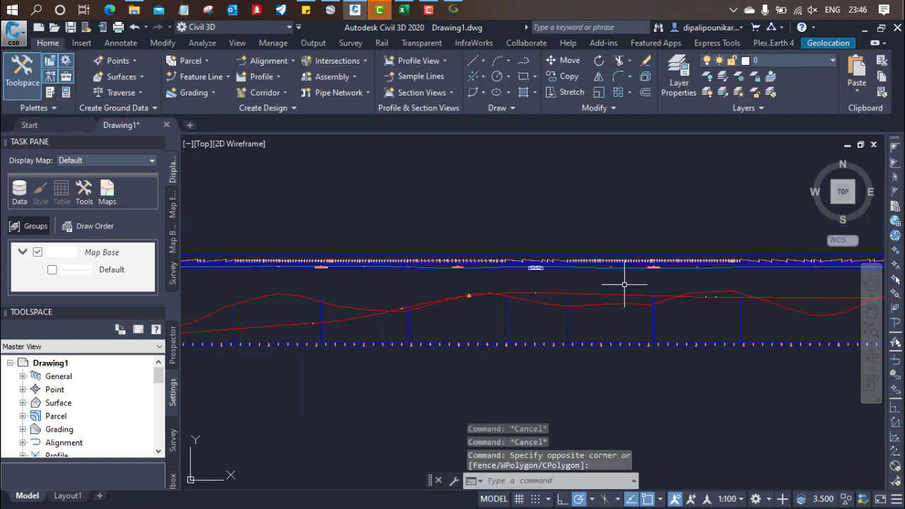
scroll(459, 315, down, 2)
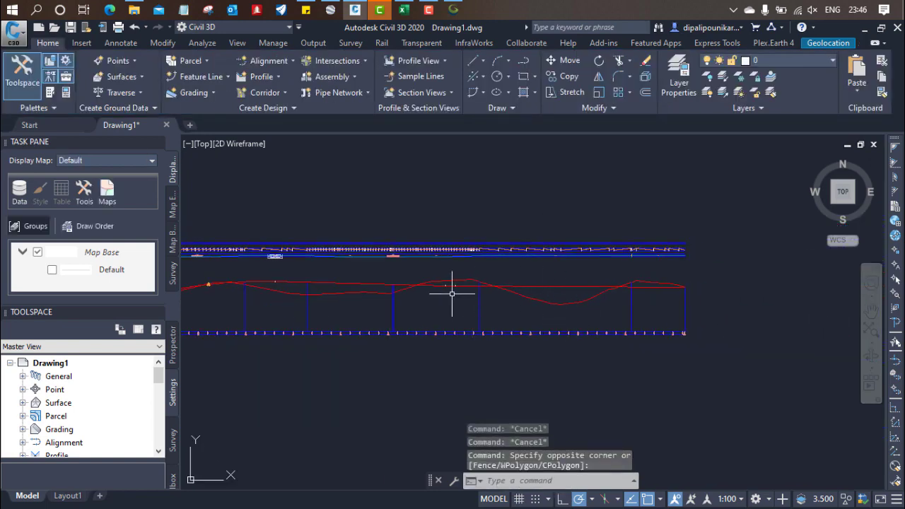
middle_drag(449, 300, 587, 290)
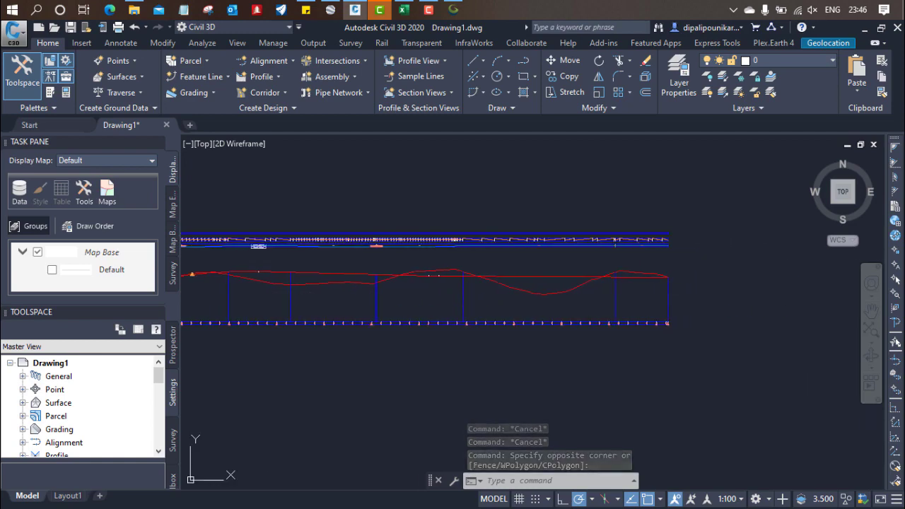
scroll(580, 269, up, 3)
scroll(505, 292, down, 5)
scroll(322, 306, up, 3)
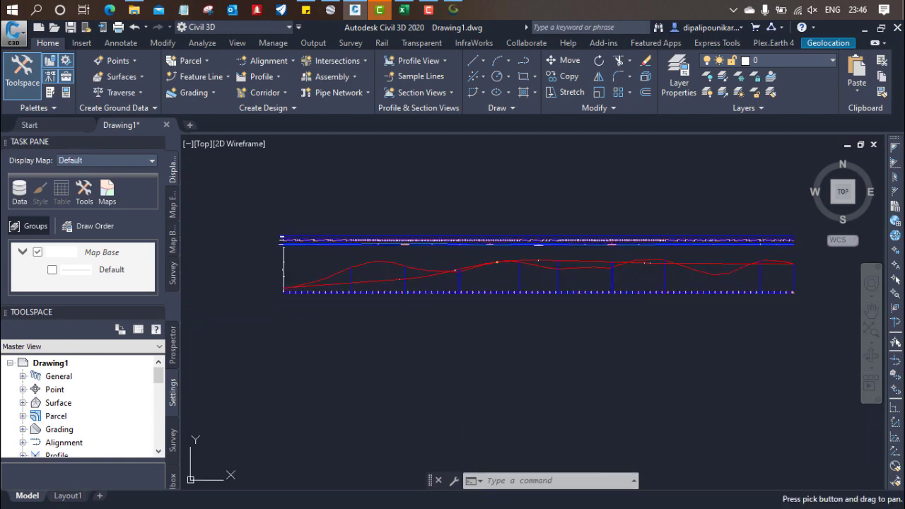
scroll(424, 262, up, 2)
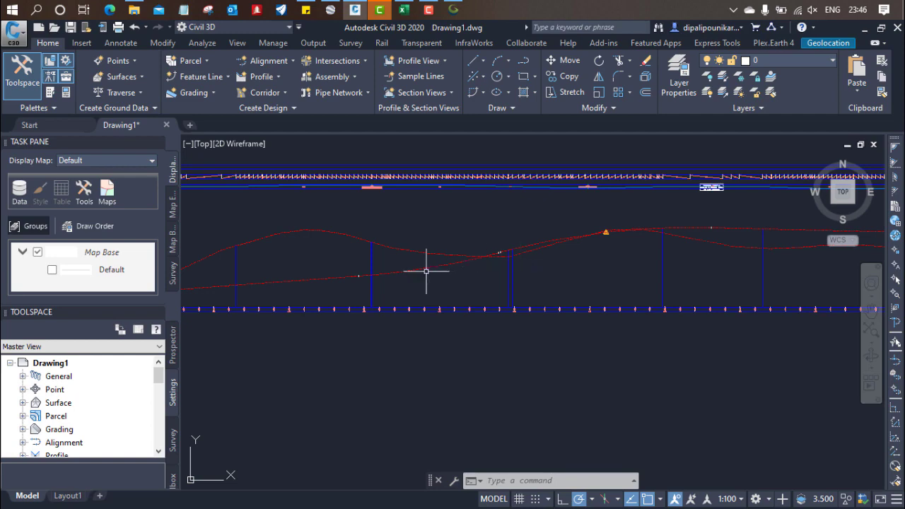
scroll(474, 318, down, 4)
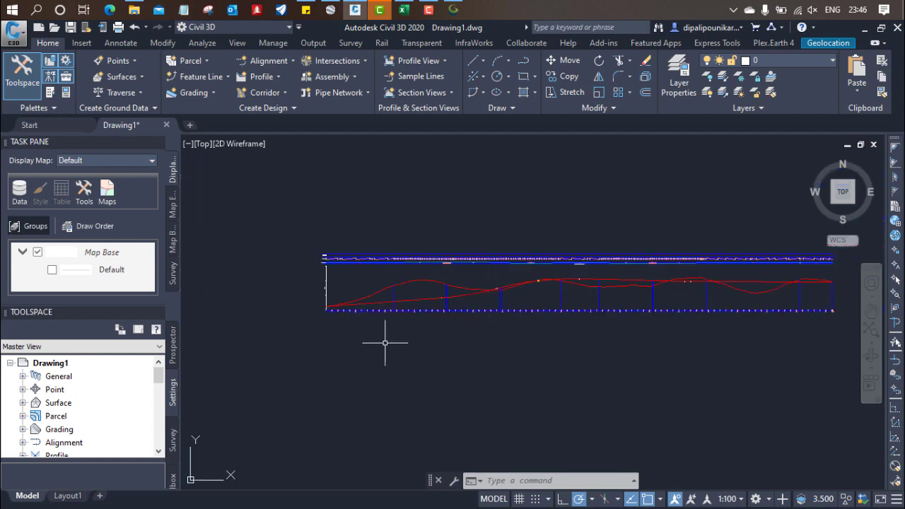
middle_drag(440, 358, 361, 364)
scroll(399, 297, up, 2)
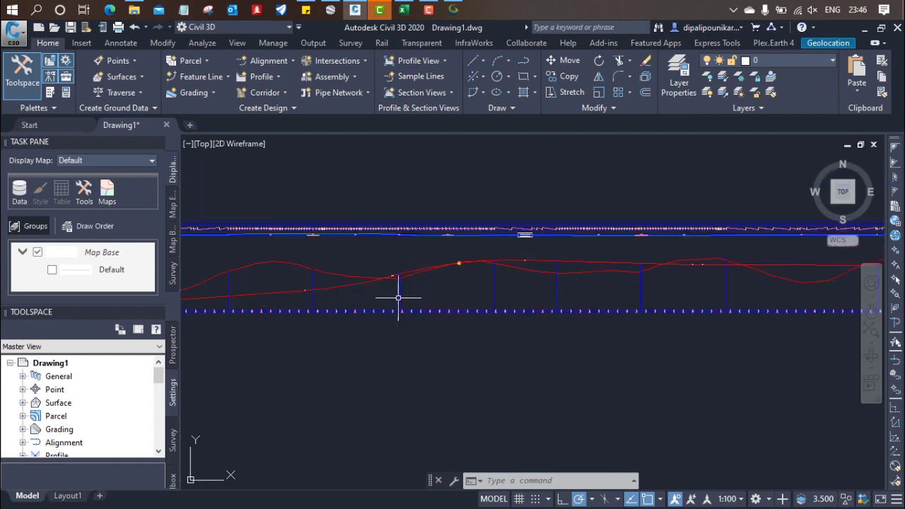
scroll(298, 293, up, 2)
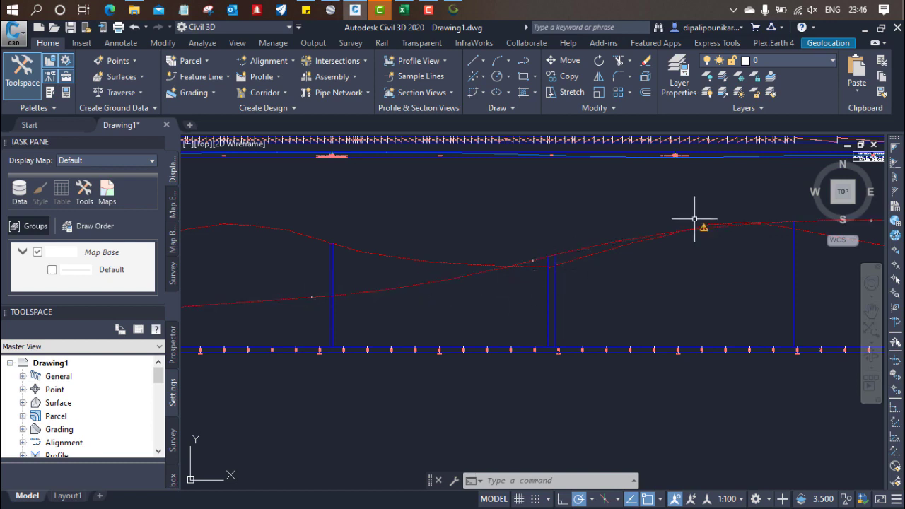
scroll(637, 283, down, 2)
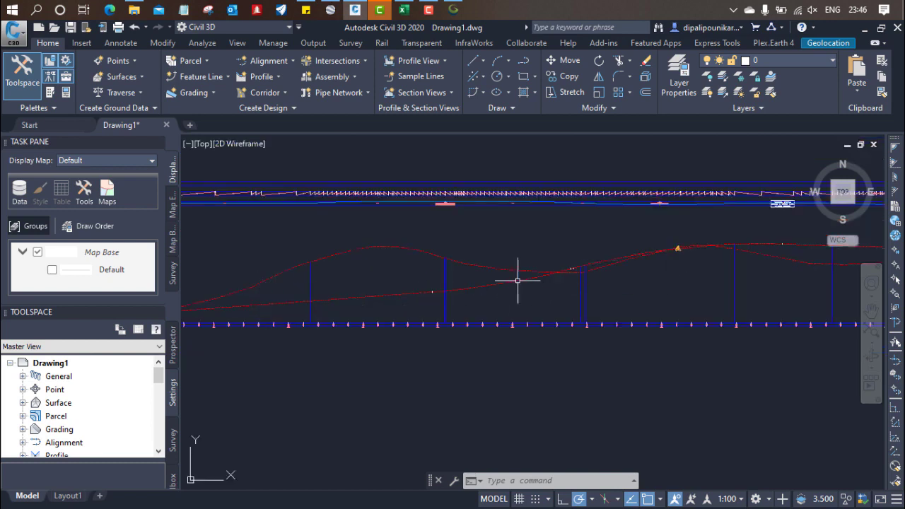
scroll(509, 287, down, 3)
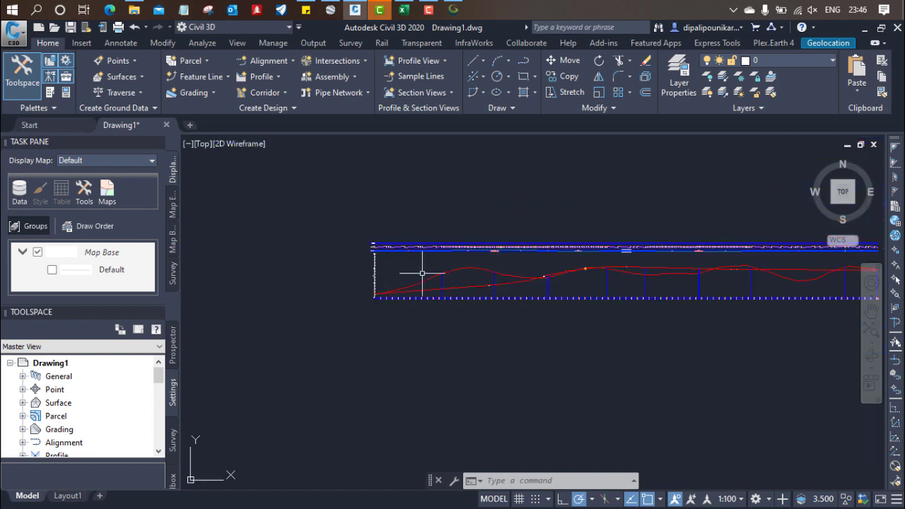
mouse_move(423, 273)
middle_down()
mouse_move(261, 262)
mouse_move(299, 268)
middle_up()
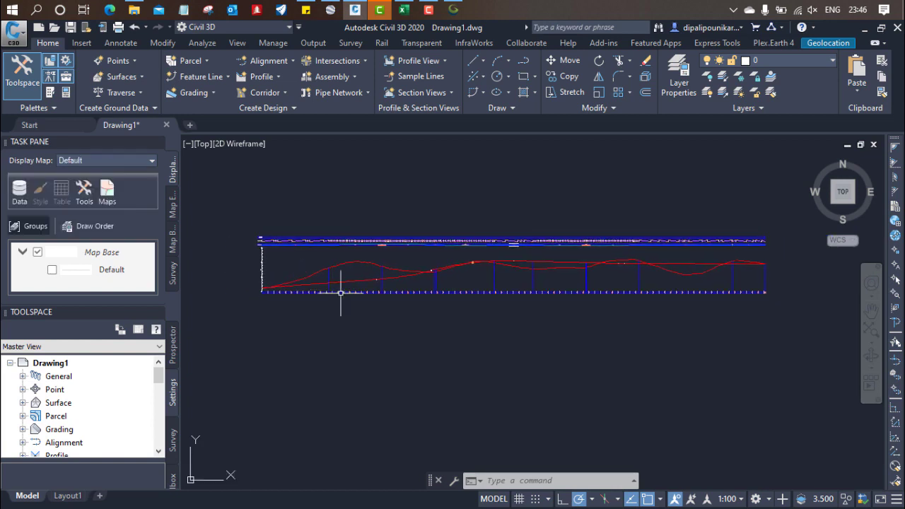